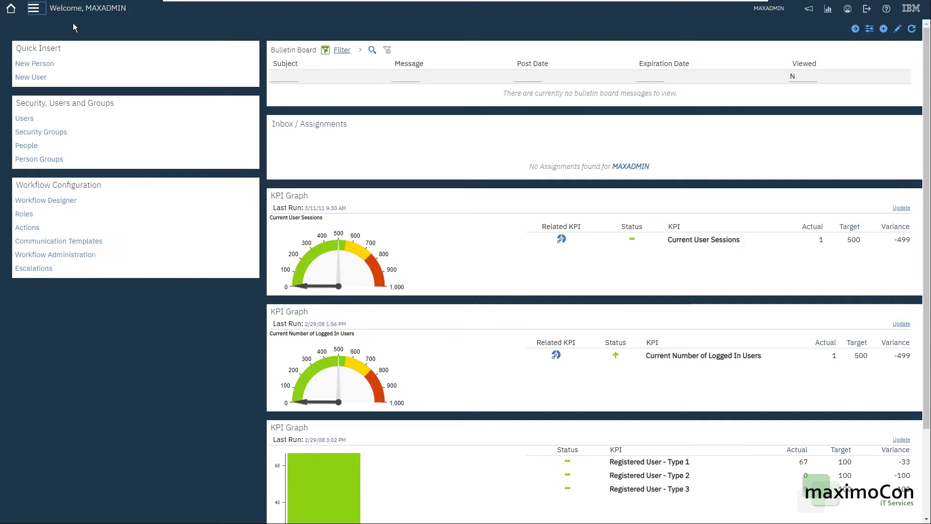
Step: Open the People application from Administration > Resources in the navigation menu
click(42, 11)
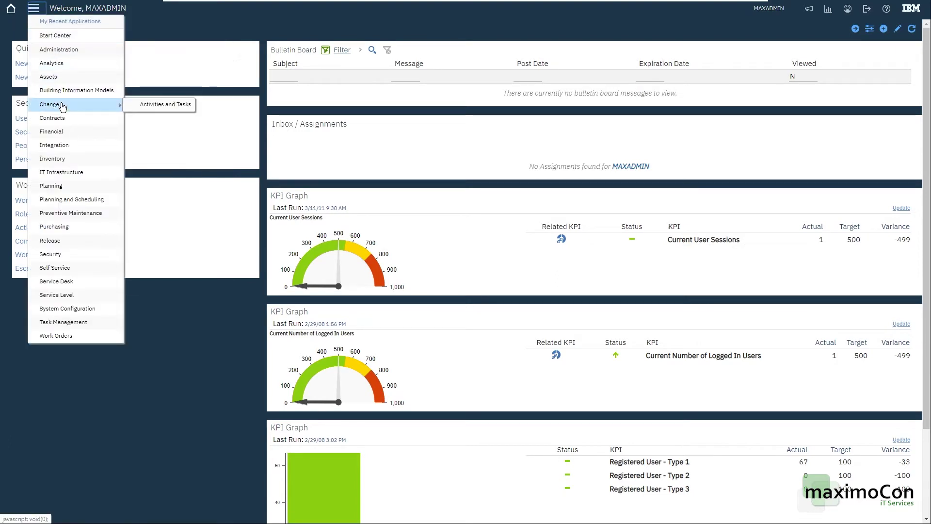
mouse_move(83, 57)
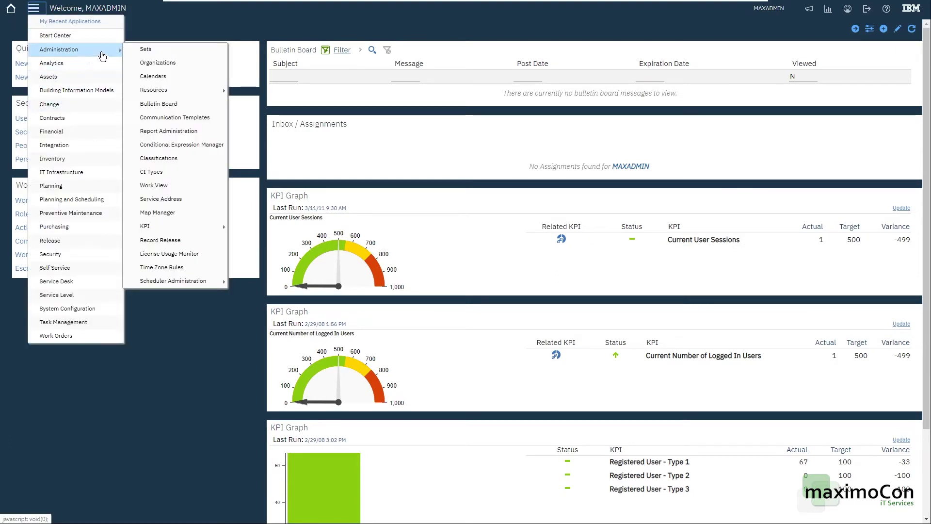
mouse_move(181, 96)
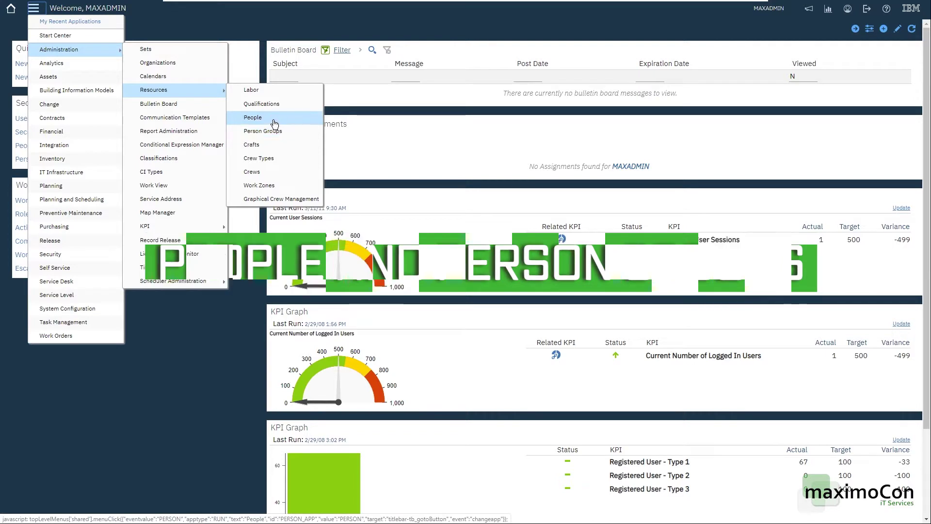
click(283, 121)
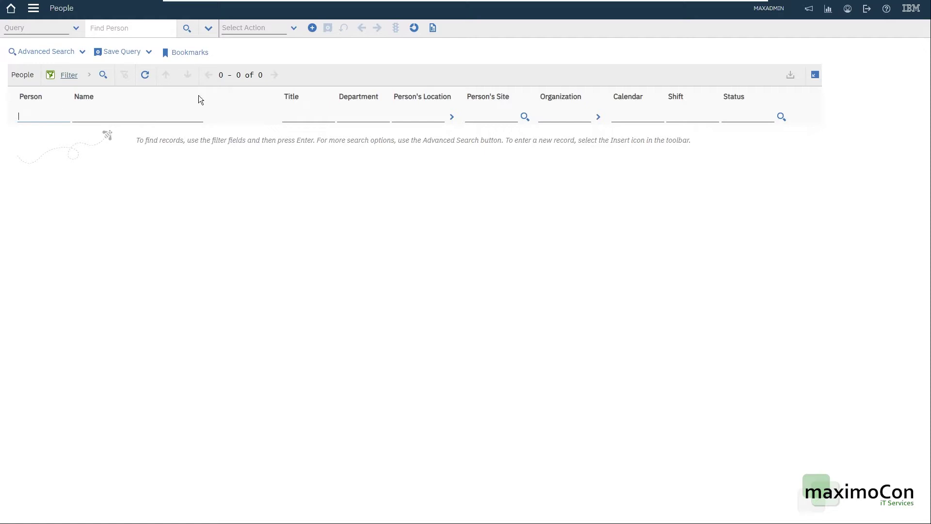
Step: Create a new person record with the person ID, first name and last name, and save it
click(314, 28)
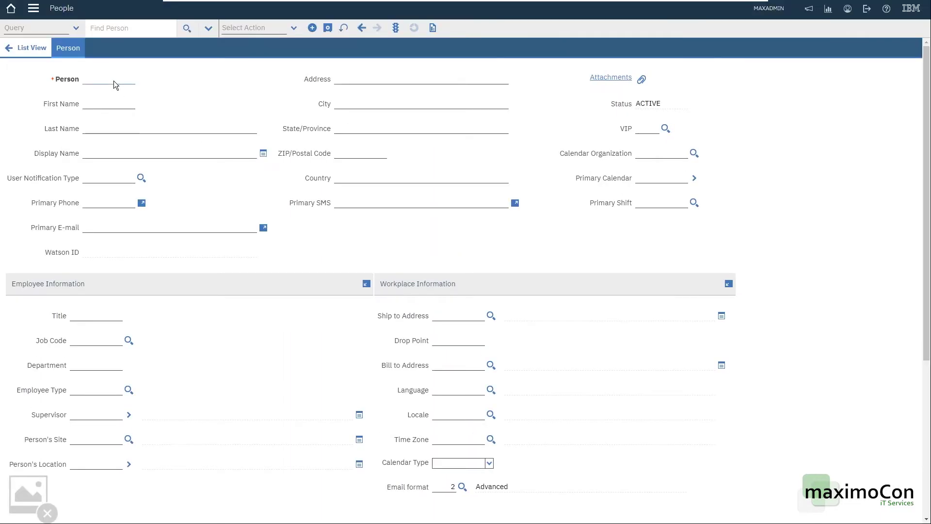
text(LEONARDO)
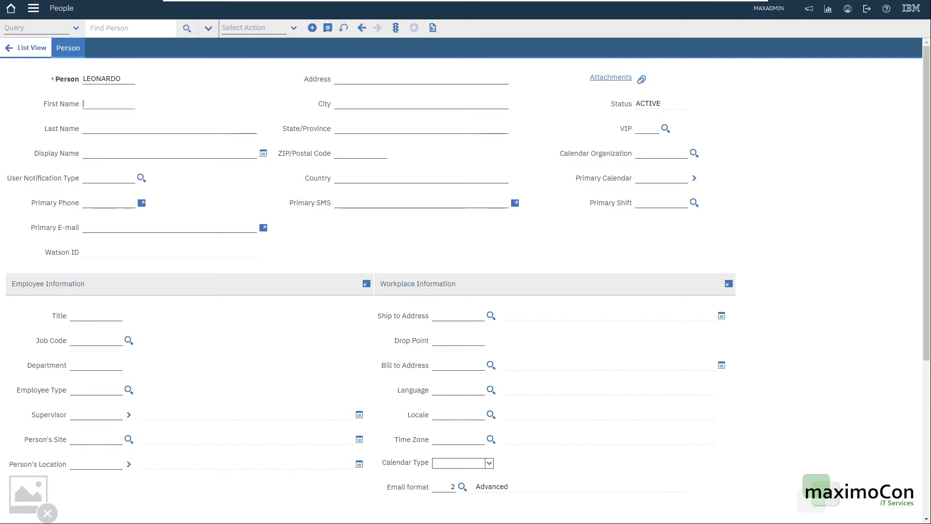
key(Tab)
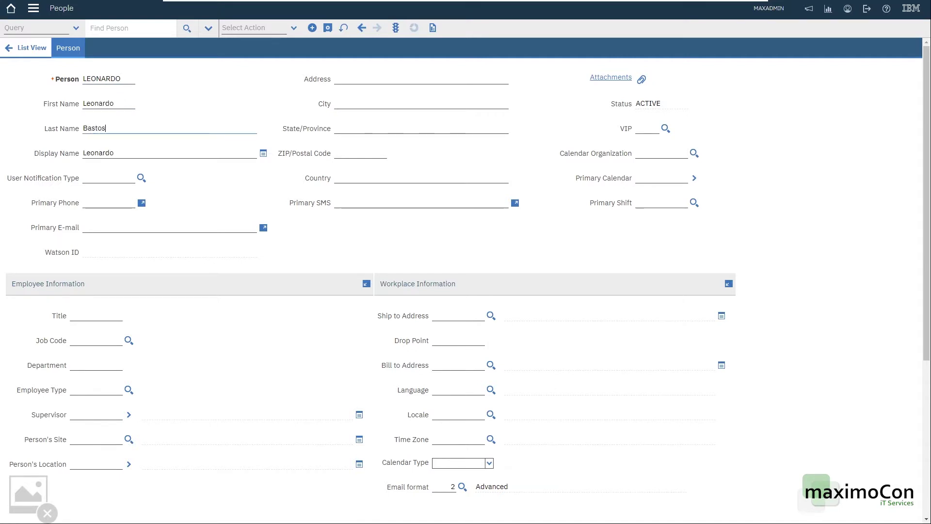
key(Tab)
key(Tab)
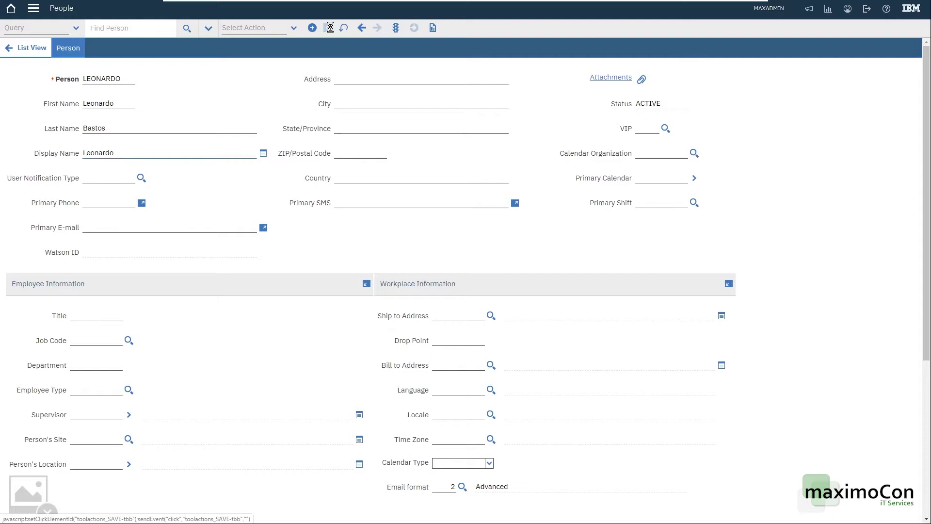
key(ctrl+s)
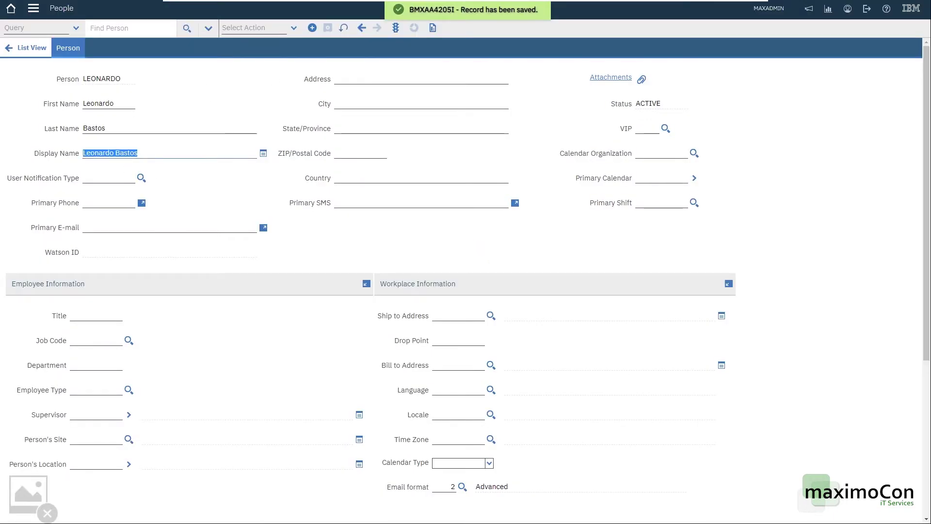
Step: Enter the person's primary e-mail address and save the record
click(128, 153)
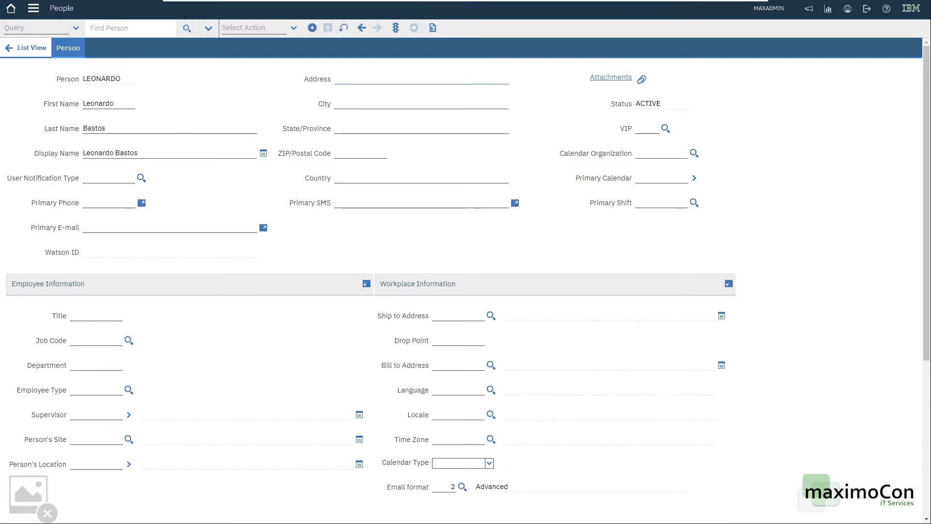
double_click(94, 128)
click(335, 79)
click(347, 155)
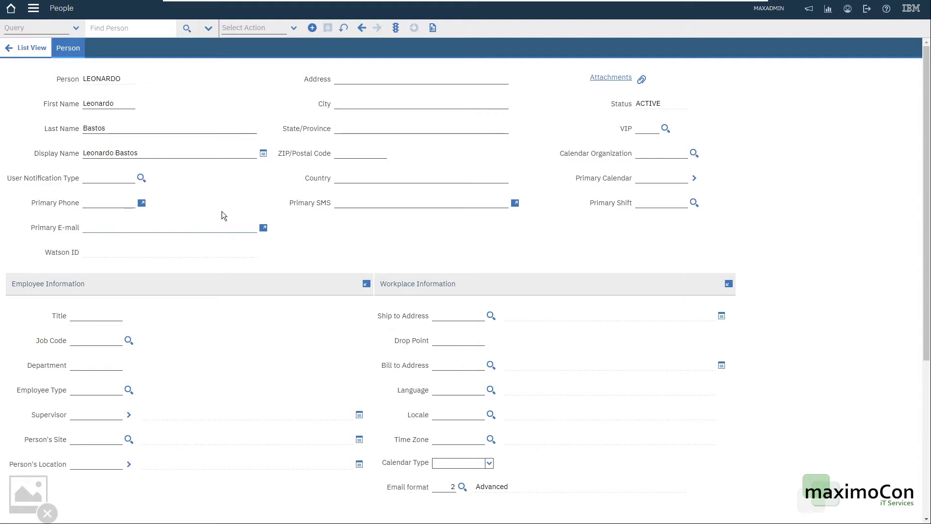
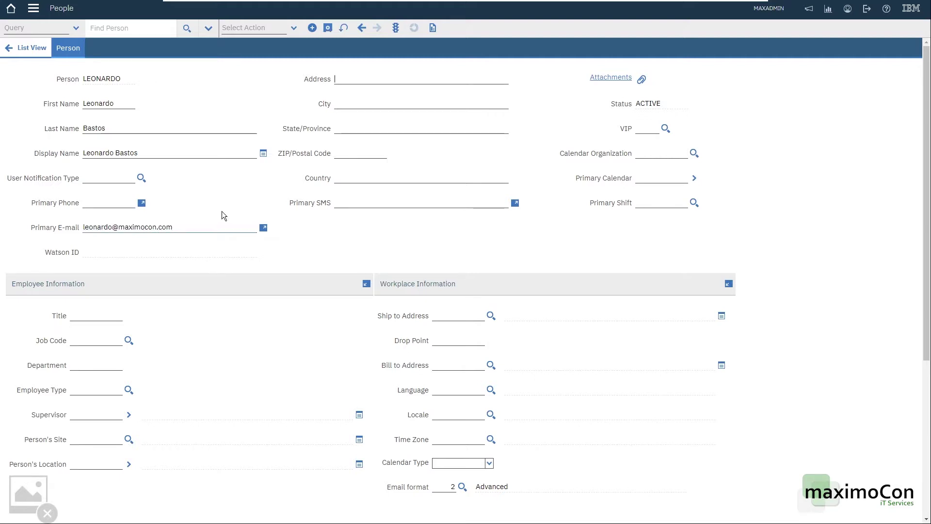
key(Tab)
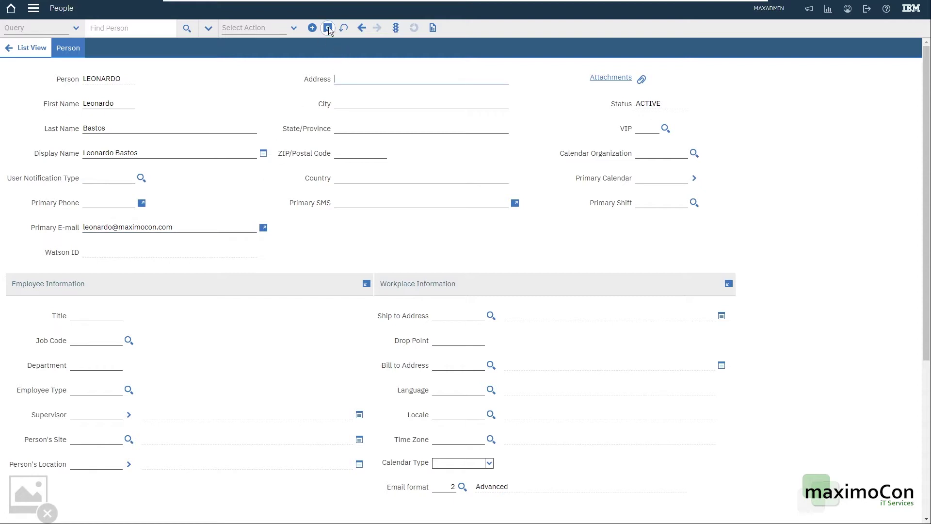
click(328, 27)
Step: Select the name and domain parts of the primary e-mail address
click(147, 227)
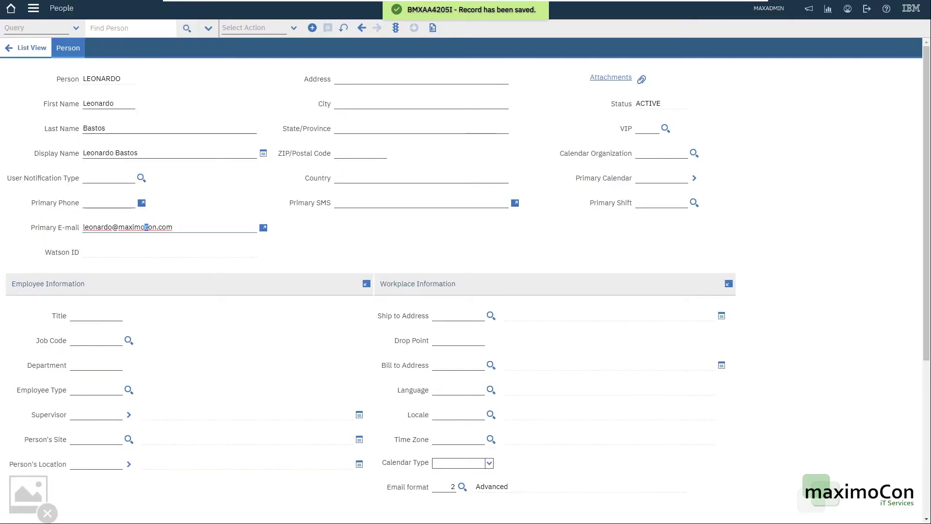
double_click(147, 227)
click(93, 227)
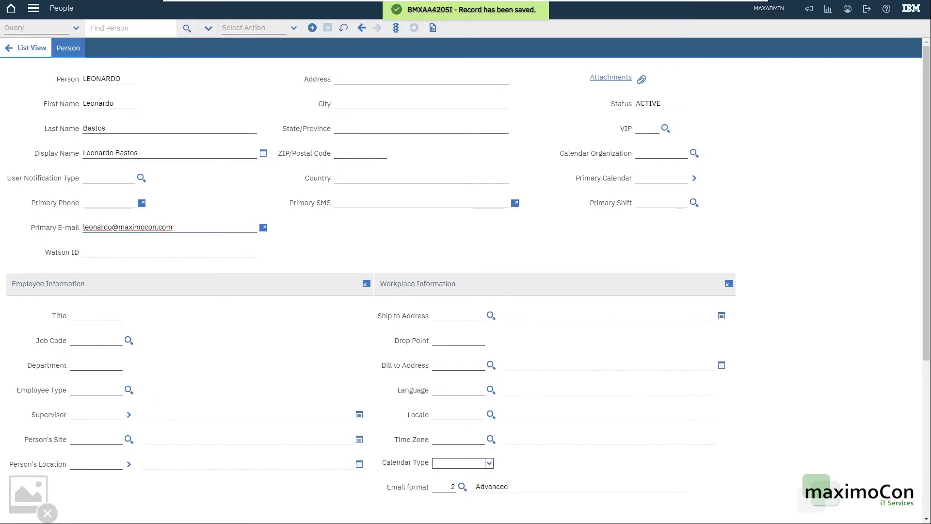
double_click(93, 227)
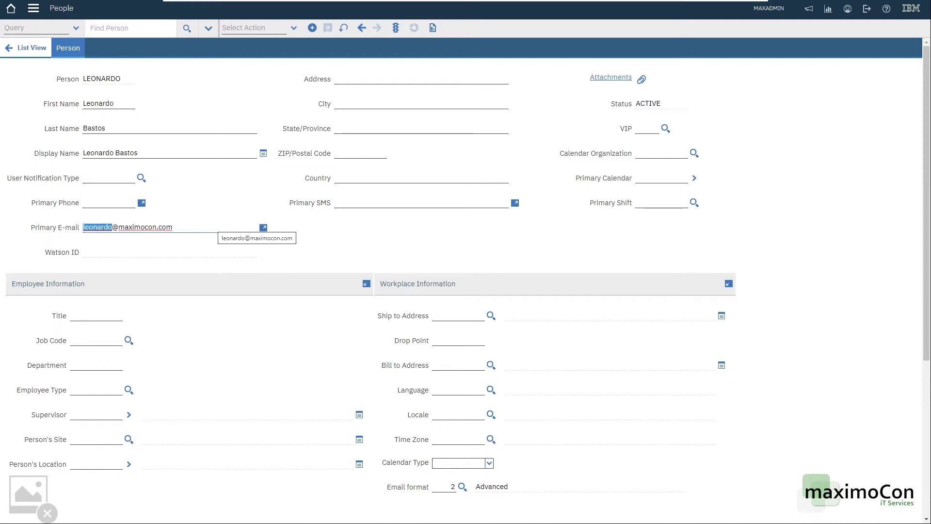
key(ctrl+a)
click(143, 227)
double_click(97, 227)
Step: Open the person's e-mail address list, add and remove an empty row, then cancel
click(262, 228)
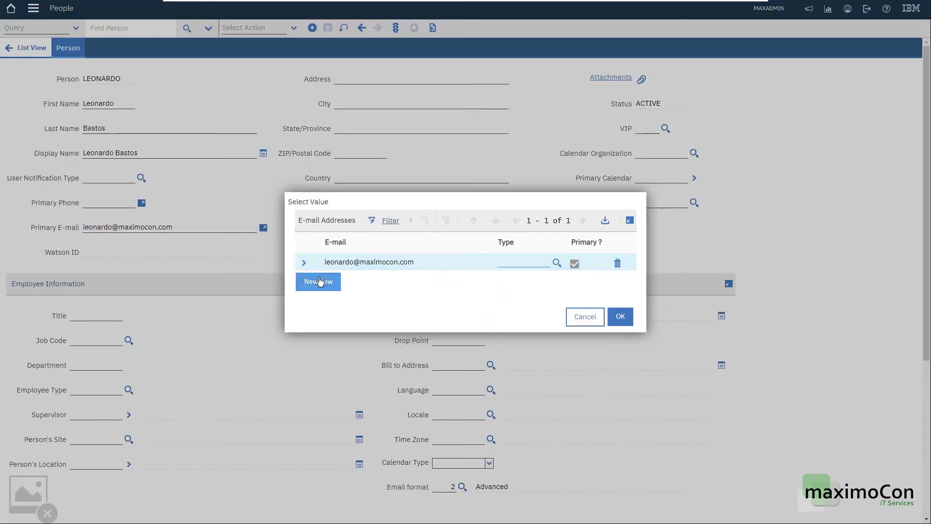
click(316, 279)
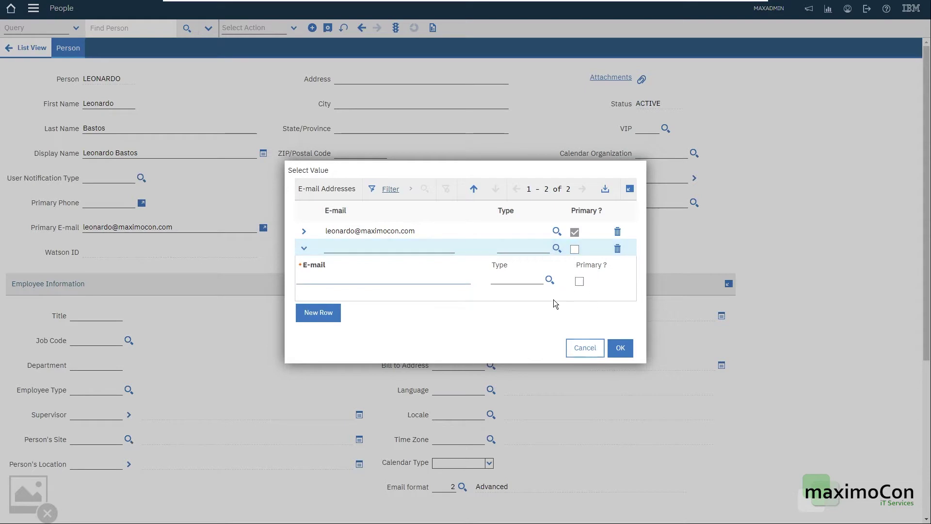
click(618, 248)
click(585, 347)
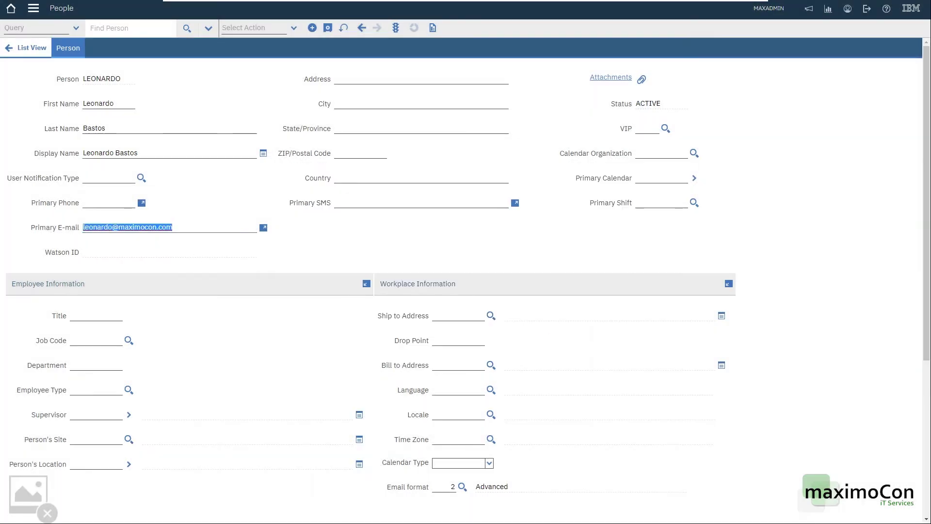
double_click(137, 227)
click(88, 227)
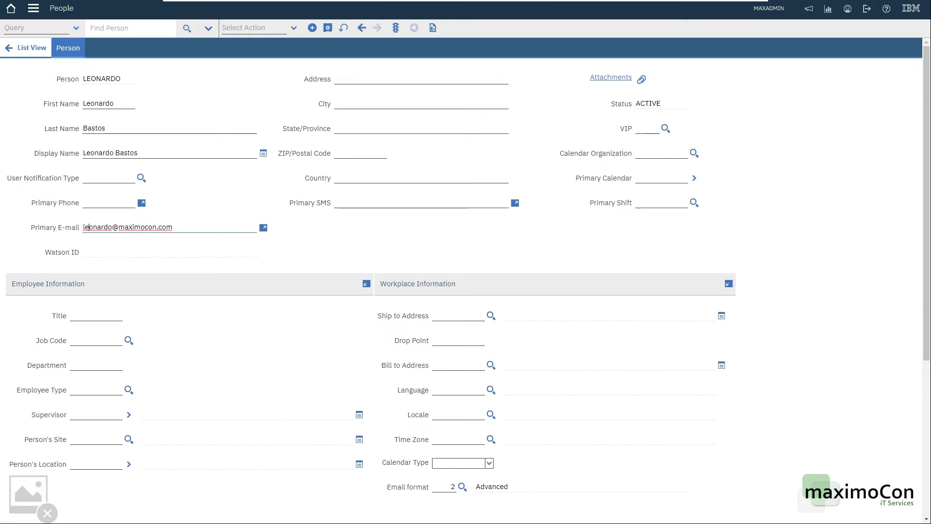
Step: Add the person's primary phone number with type WORK through the phone numbers list
double_click(141, 227)
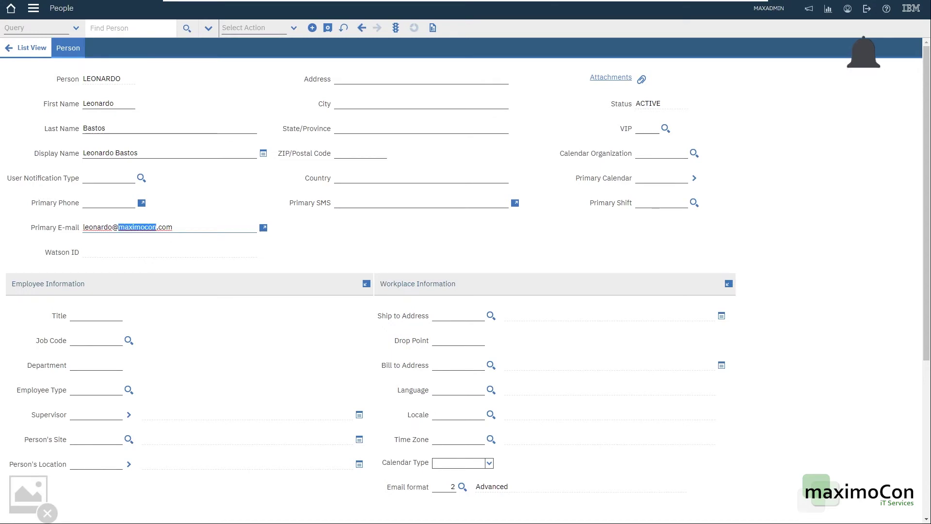
click(101, 214)
click(142, 203)
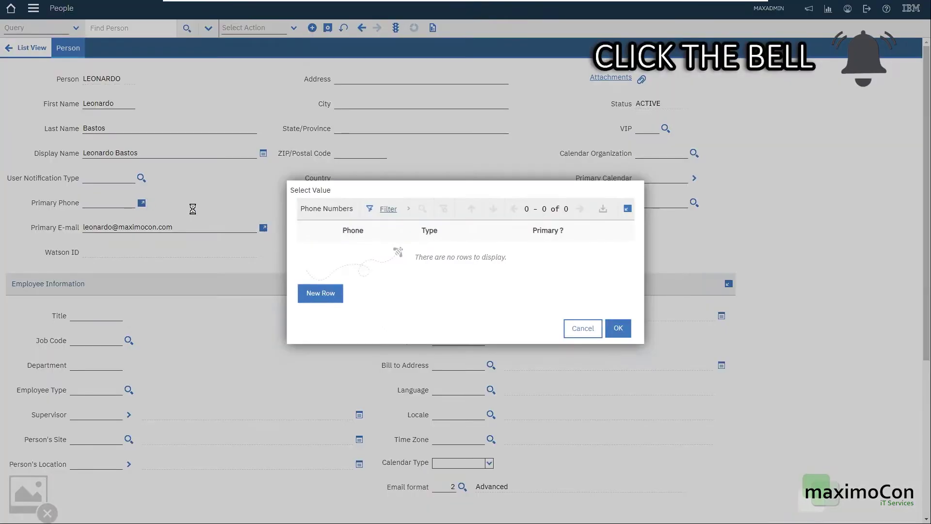
click(321, 292)
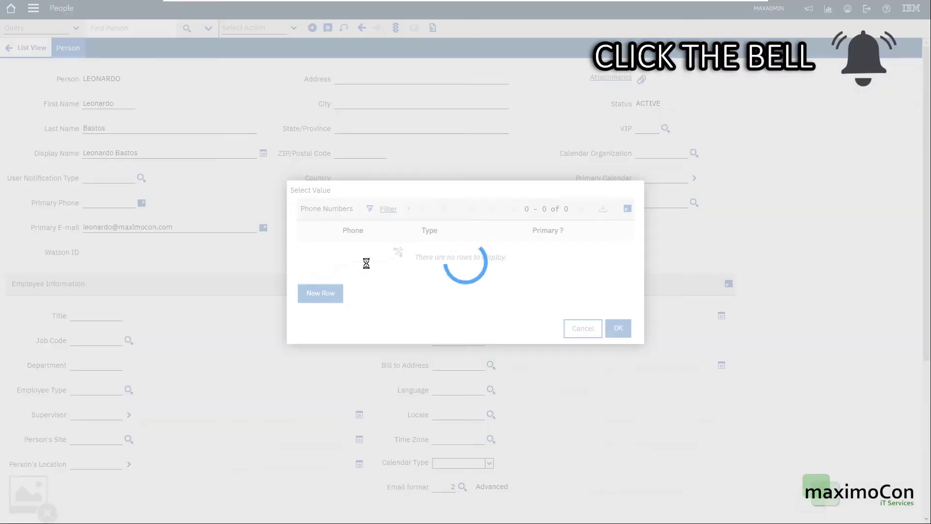
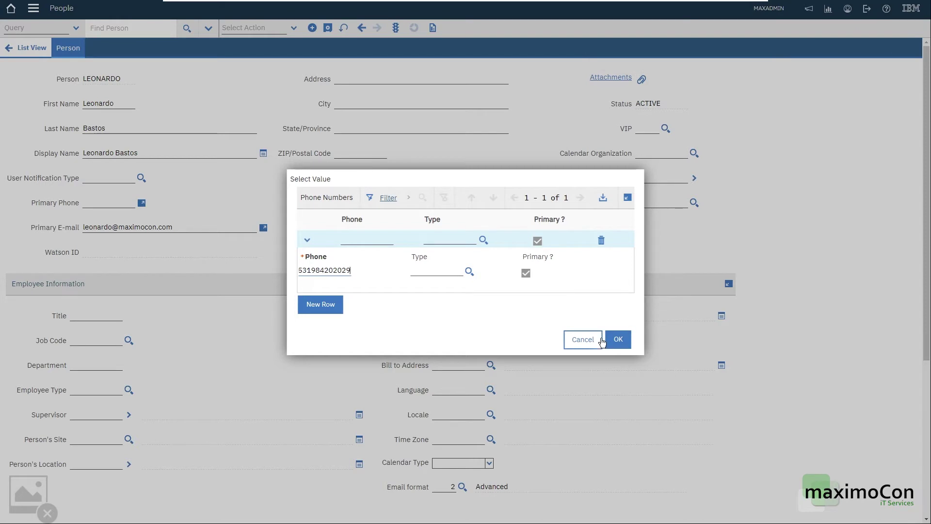
click(469, 271)
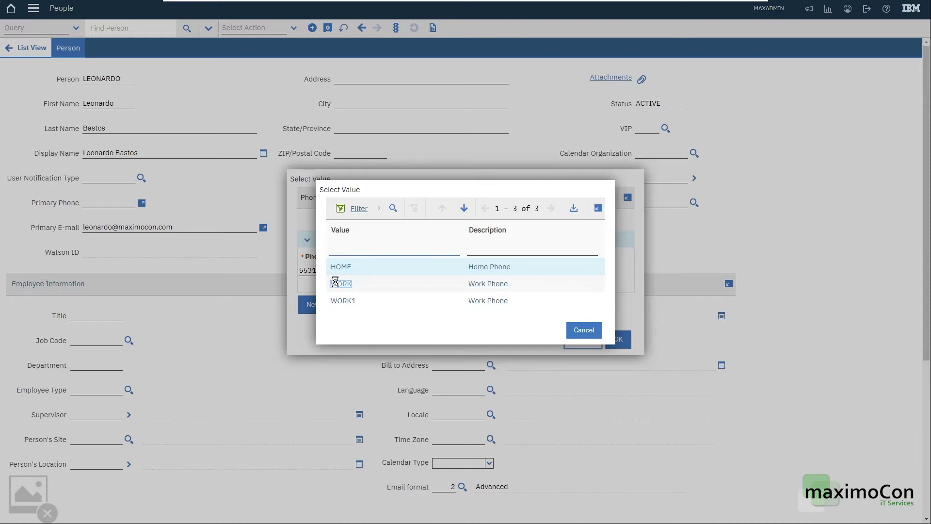
click(341, 285)
click(618, 339)
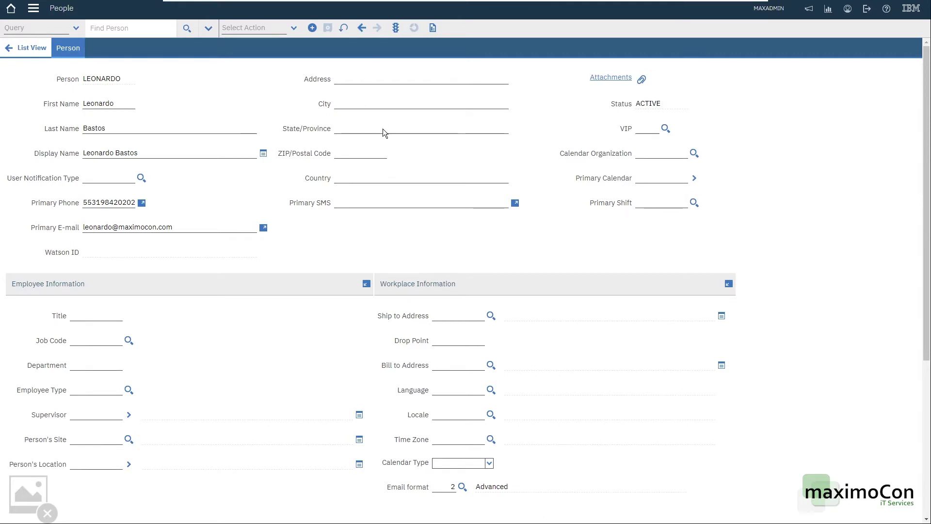
scroll(195, 252, down, 3)
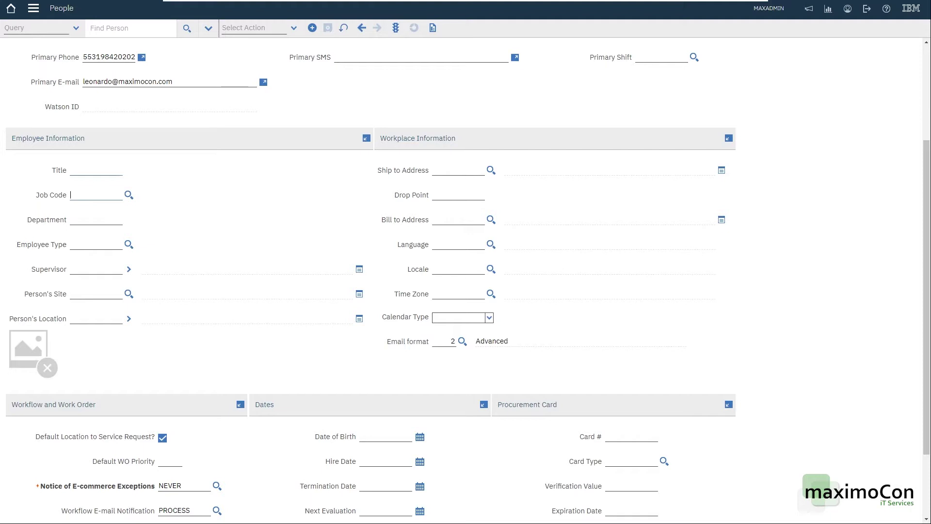
click(129, 194)
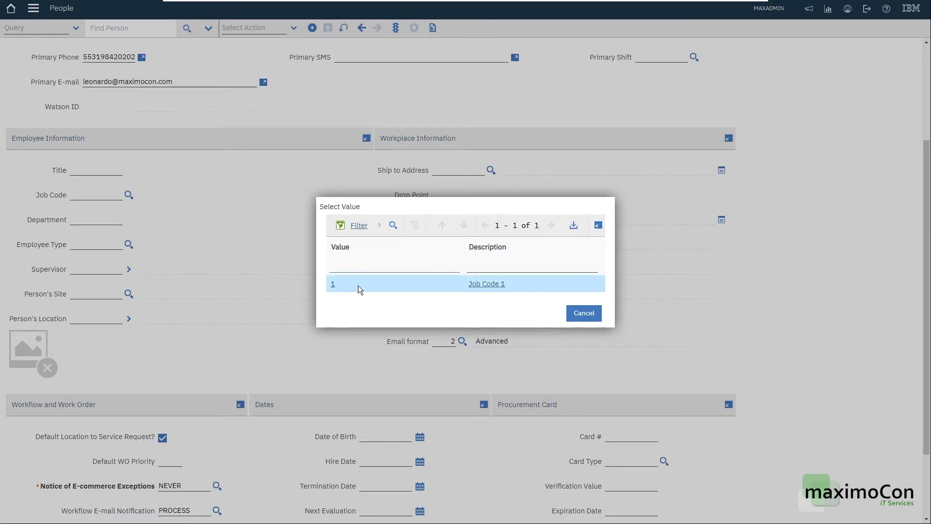
click(583, 313)
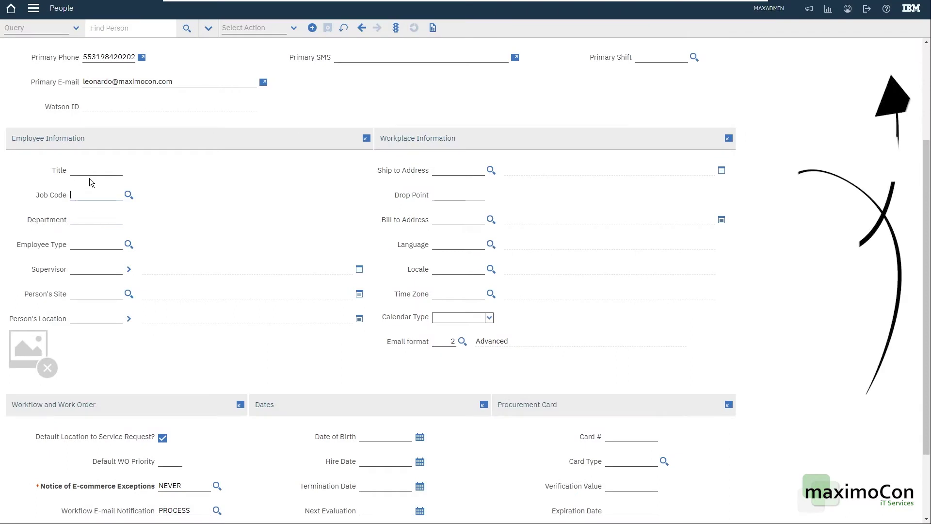
click(458, 170)
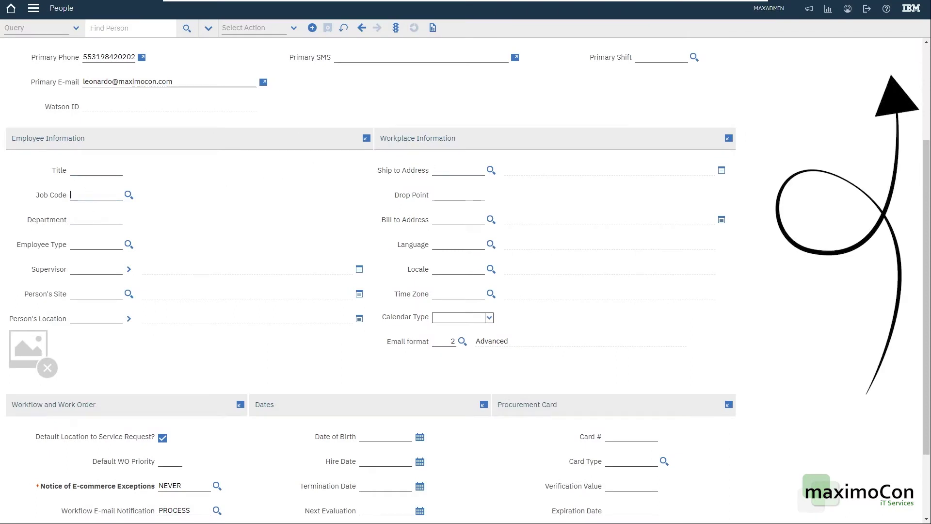
click(97, 195)
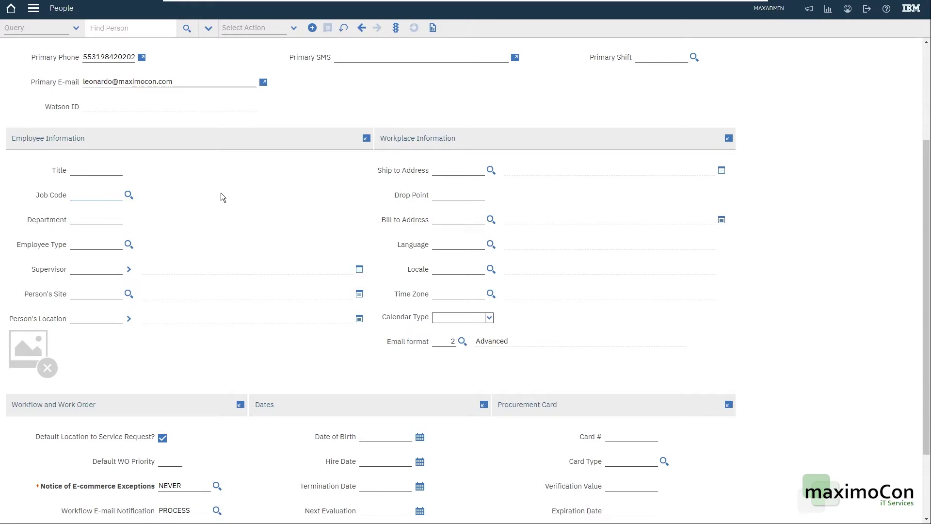
click(129, 244)
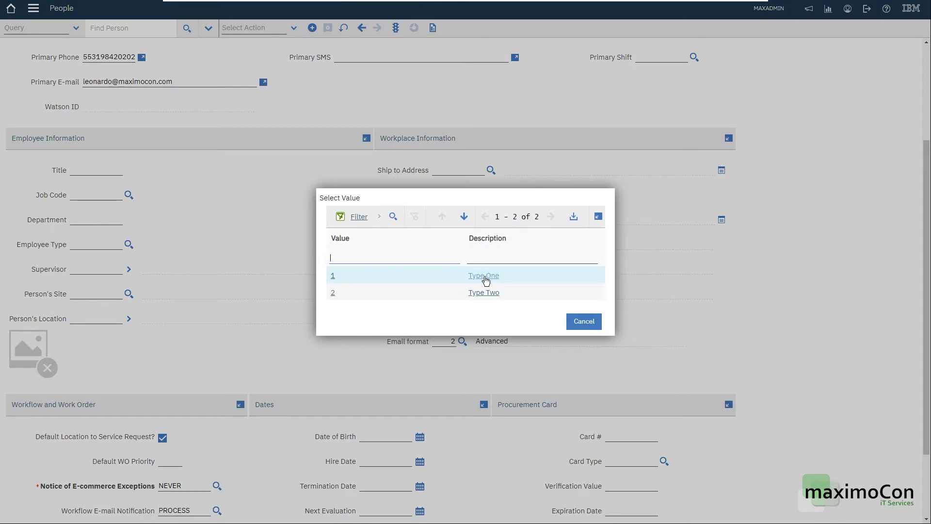
click(584, 321)
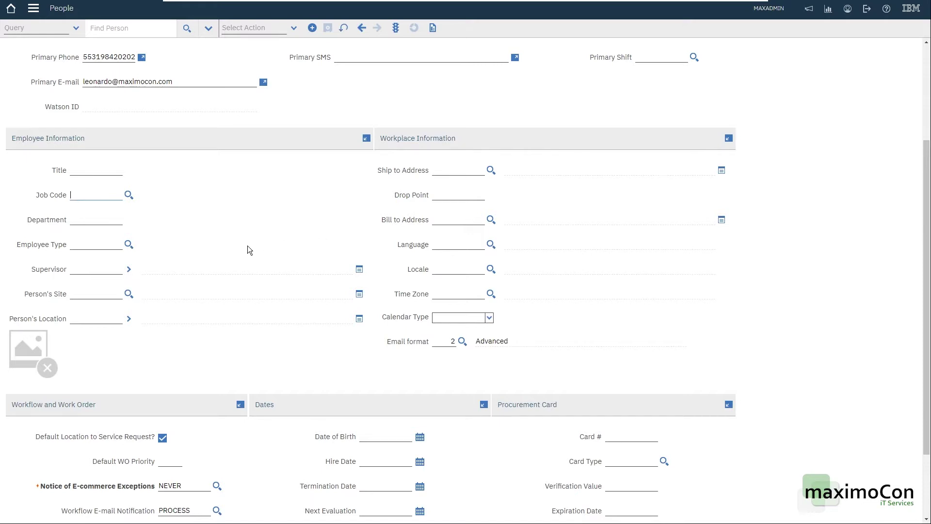
Step: Set the person's site to BEDFORD (Bedford MA Site) and save the record
key(Tab)
key(Tab)
key(Tab)
scroll(247, 250, down, 2)
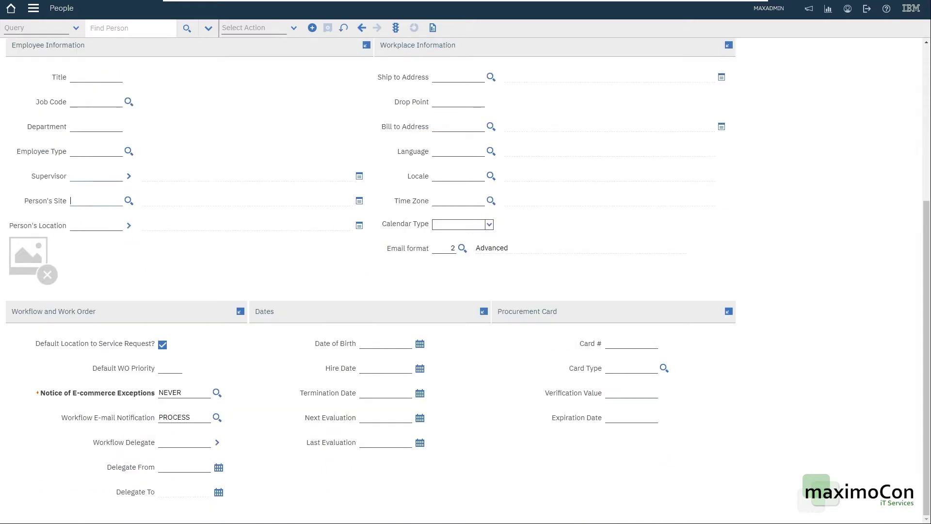
click(128, 200)
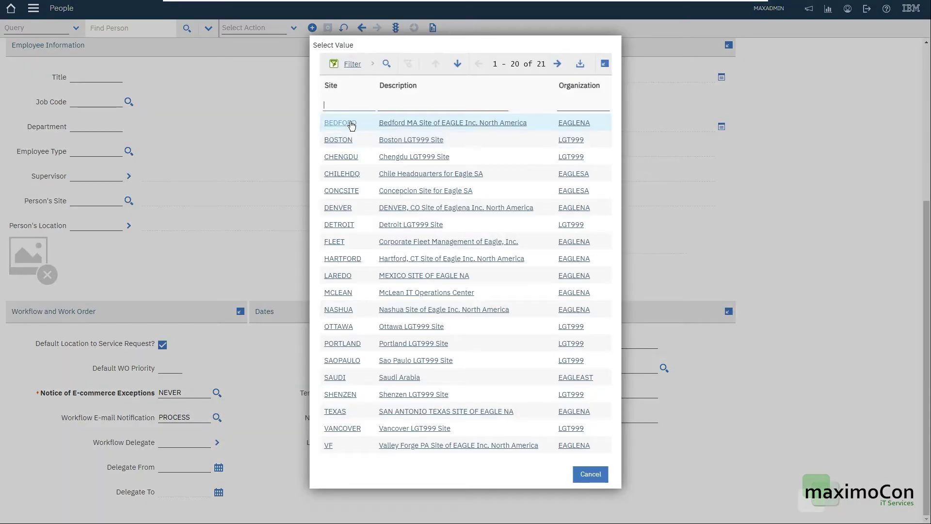
click(340, 123)
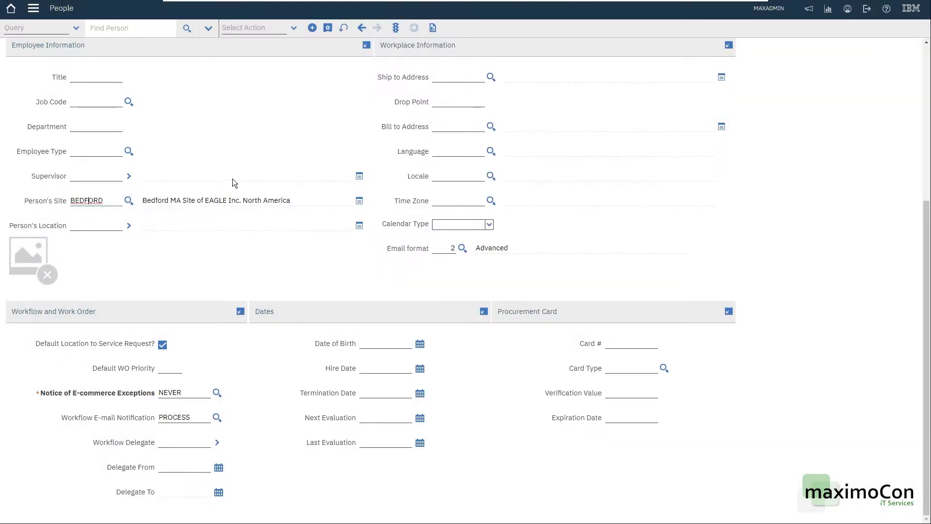
scroll(230, 182, up, 2)
click(328, 28)
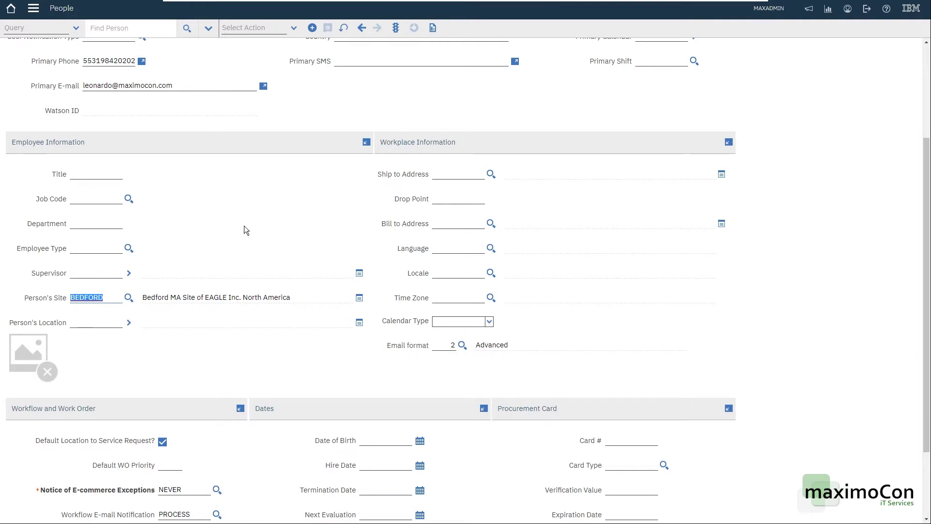
scroll(243, 225, up, 3)
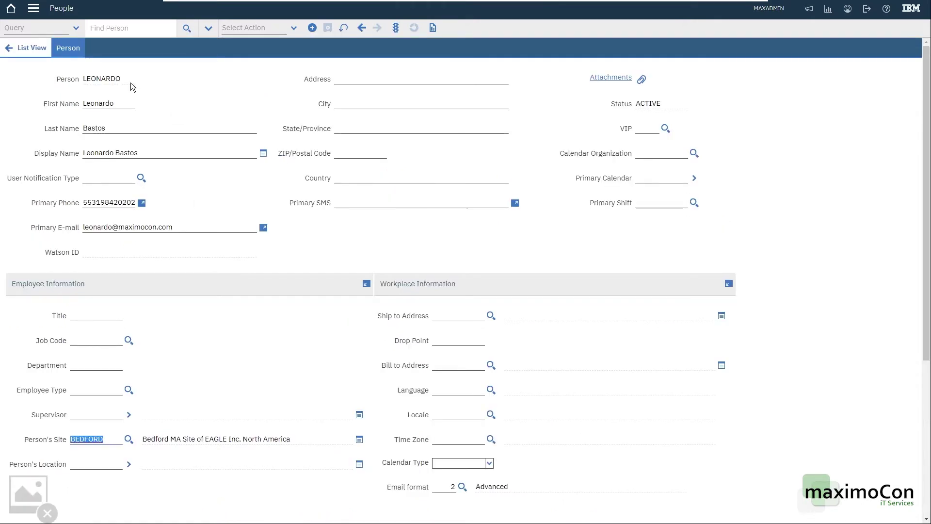
scroll(260, 303, down, 2)
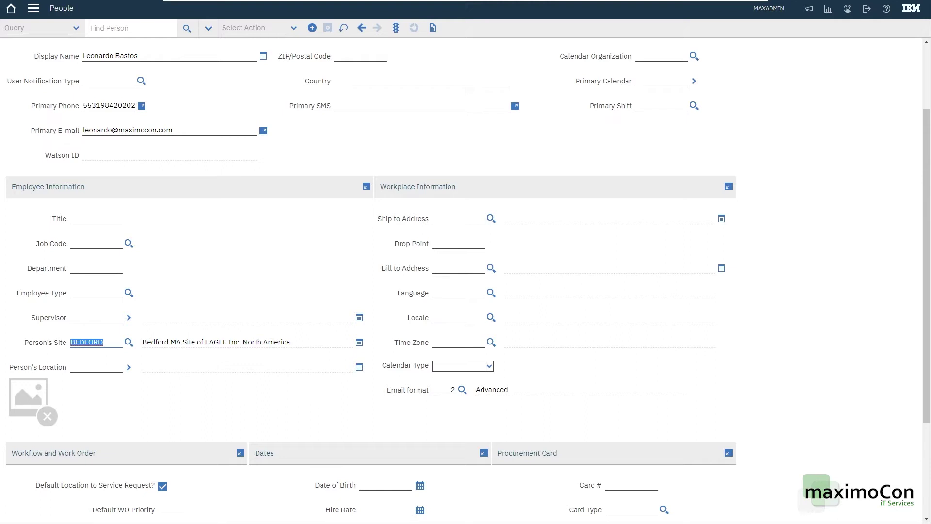
click(93, 342)
scroll(280, 230, down, 1)
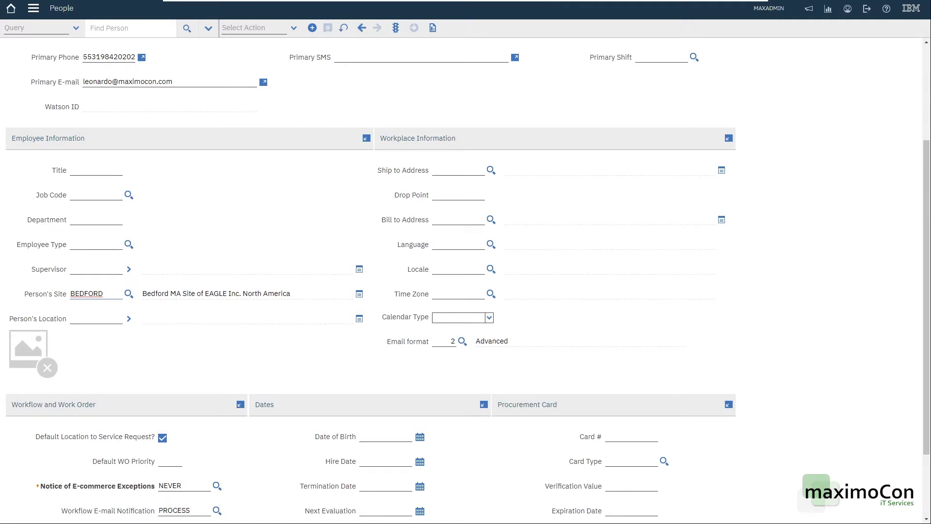
click(456, 219)
click(456, 294)
scroll(432, 285, down, 1)
scroll(288, 305, down, 1)
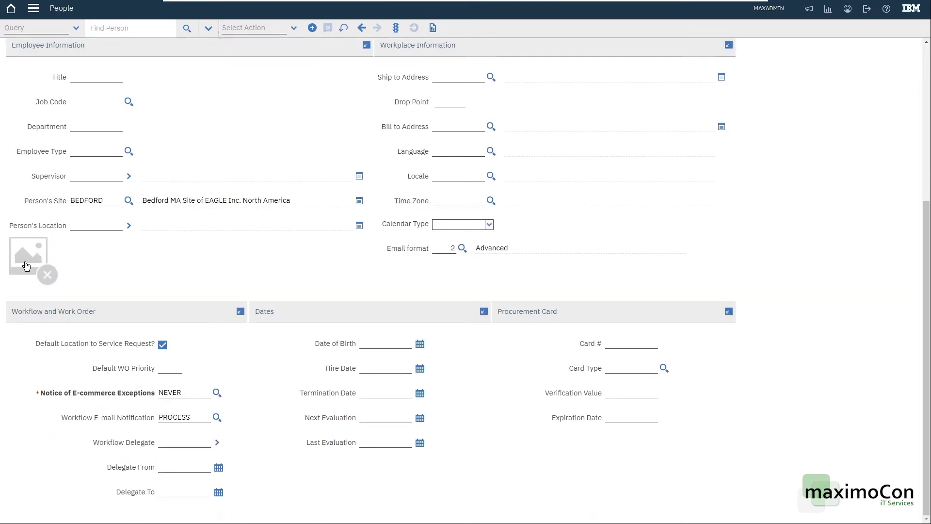
click(290, 27)
scroll(235, 362, up, 5)
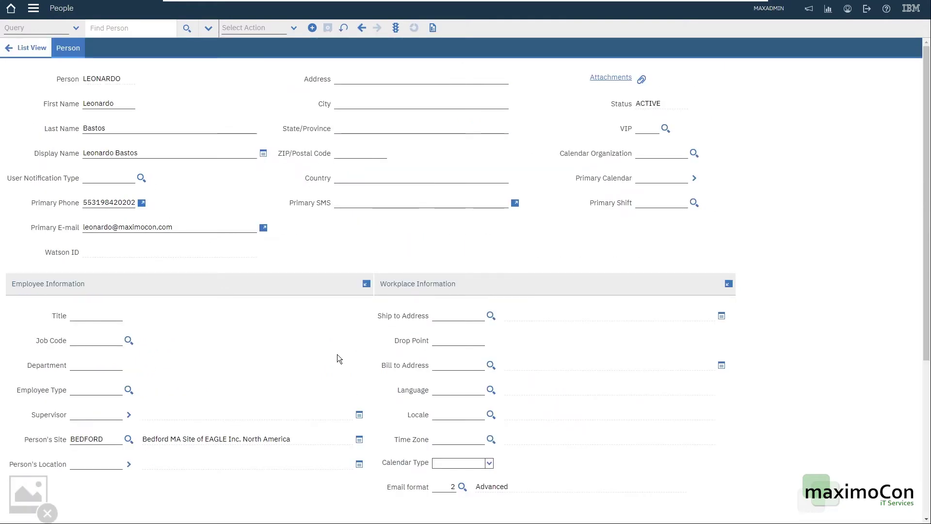
scroll(342, 354, down, 4)
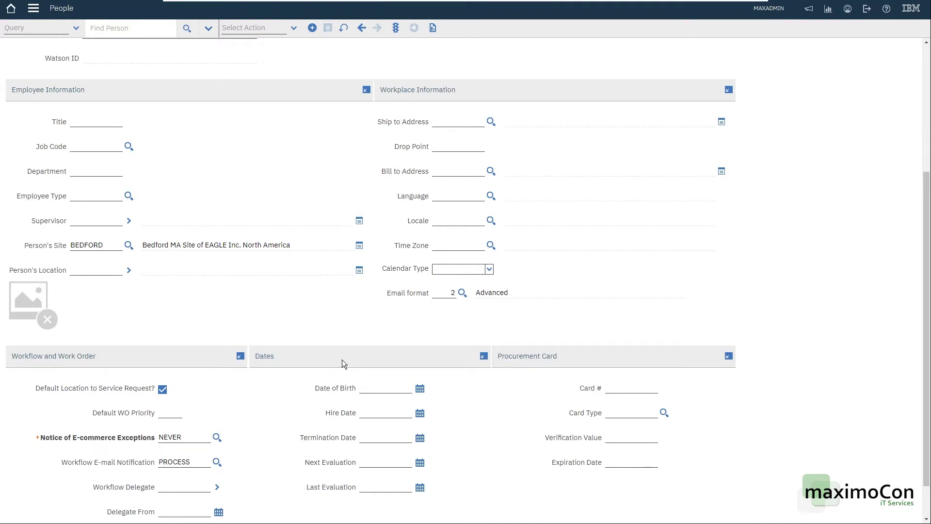
scroll(354, 336, down, 1)
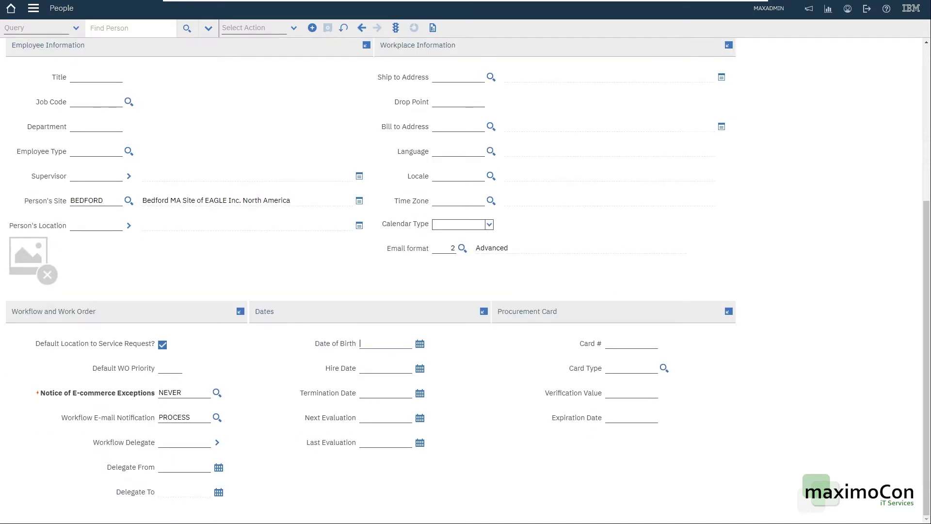
click(371, 364)
scroll(456, 362, up, 5)
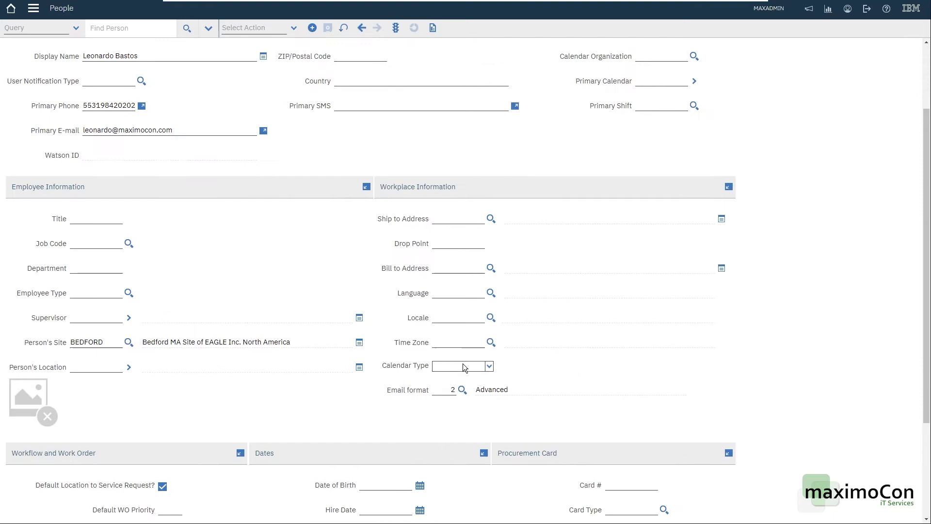
scroll(528, 379, down, 5)
scroll(371, 359, up, 5)
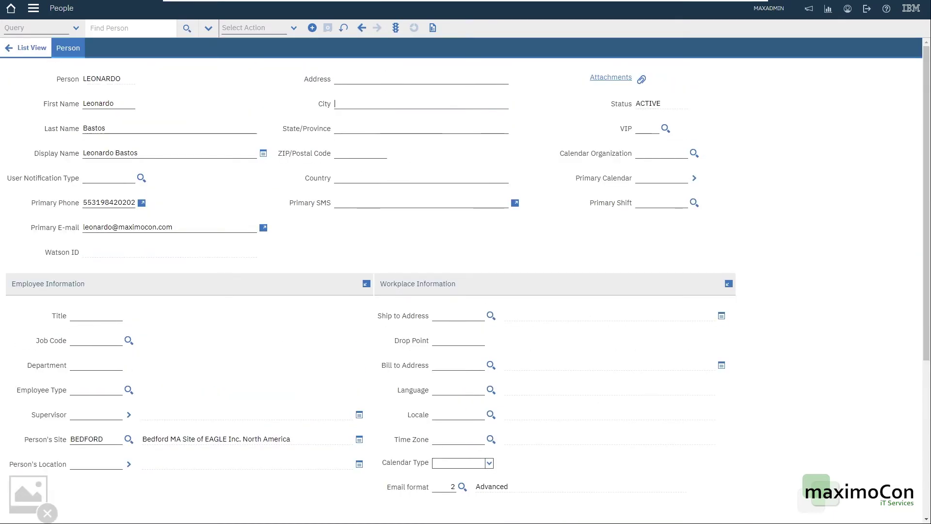
click(646, 128)
Step: Change the person's status to INACTIVE after one cancelled attempt
click(395, 28)
click(424, 262)
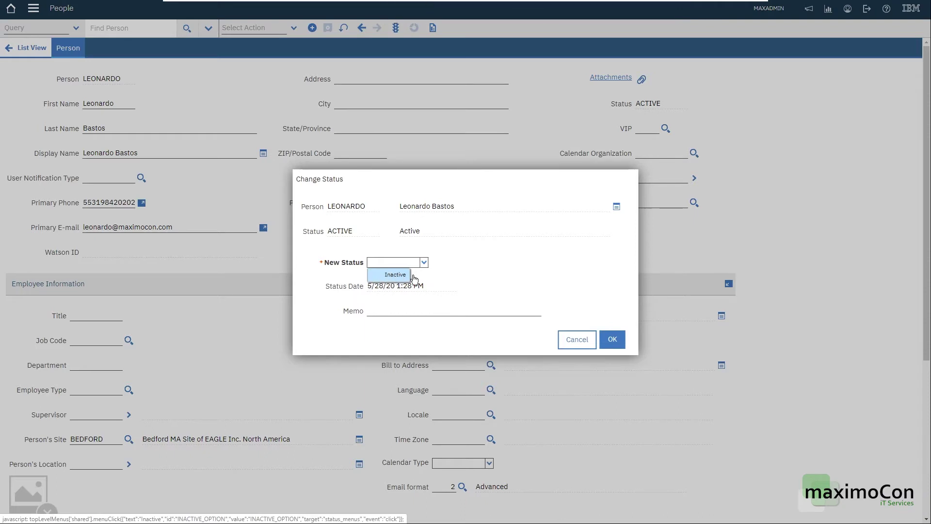
click(577, 339)
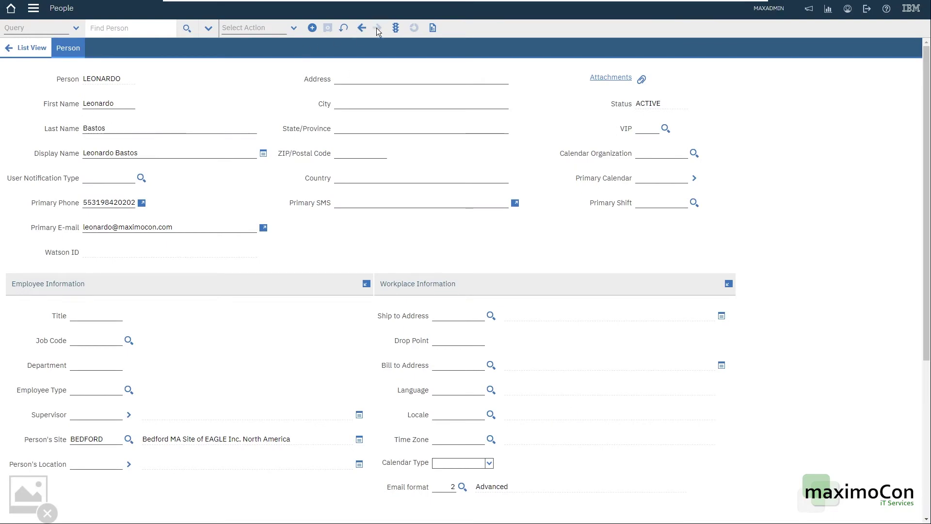
click(396, 28)
click(411, 263)
click(396, 274)
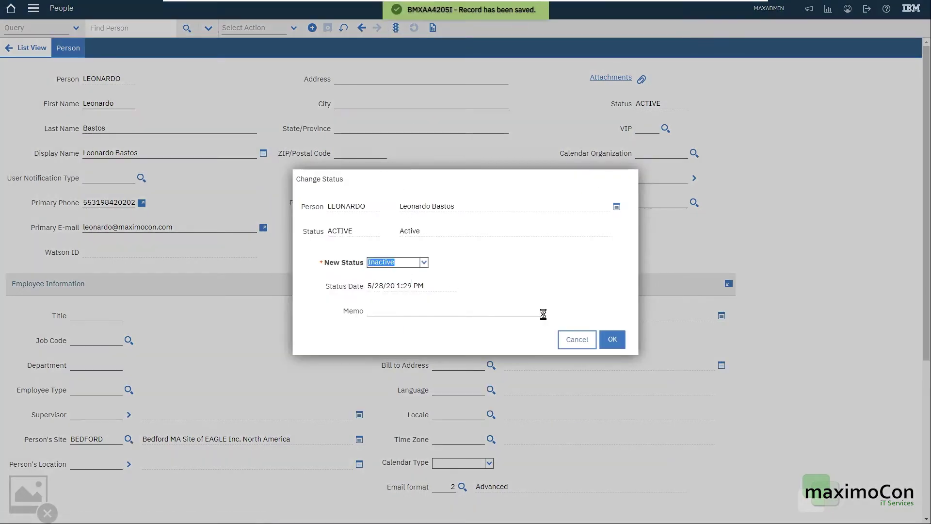
click(612, 339)
Step: Change the person's status back to ACTIVE
click(395, 28)
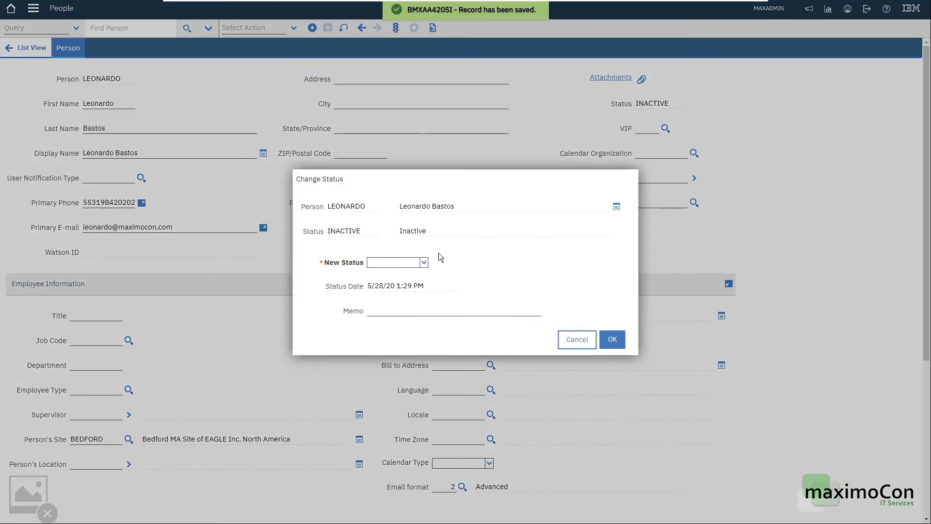
click(425, 264)
click(393, 274)
click(612, 339)
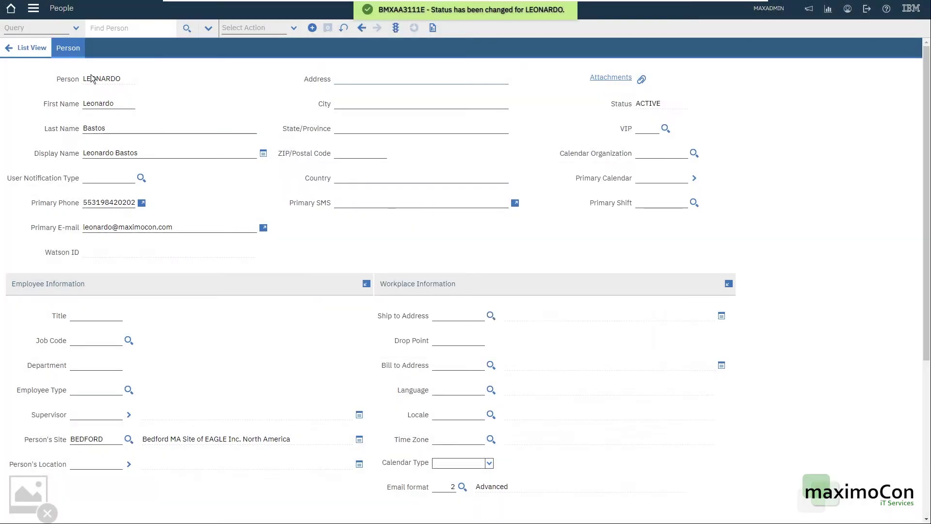
Step: Open Person Groups under Administration > Resources and select the MAINT group
click(33, 8)
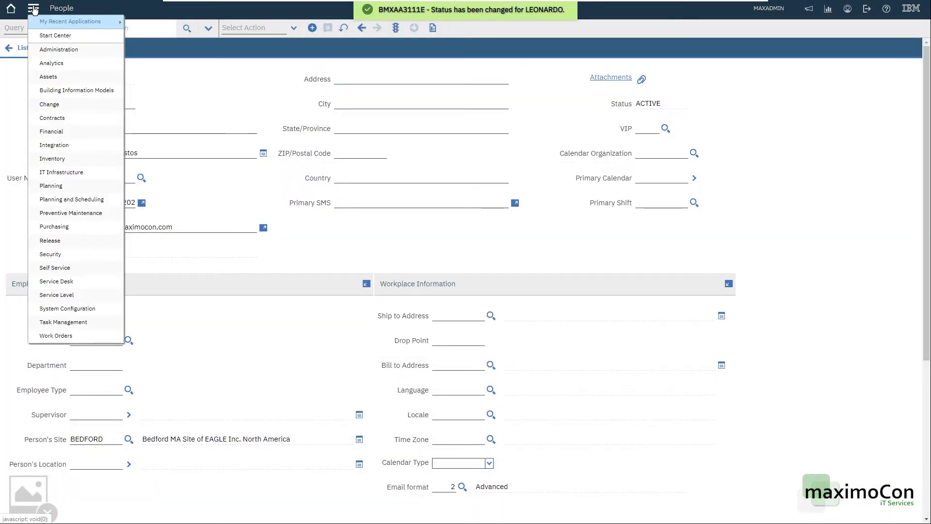
mouse_move(50, 51)
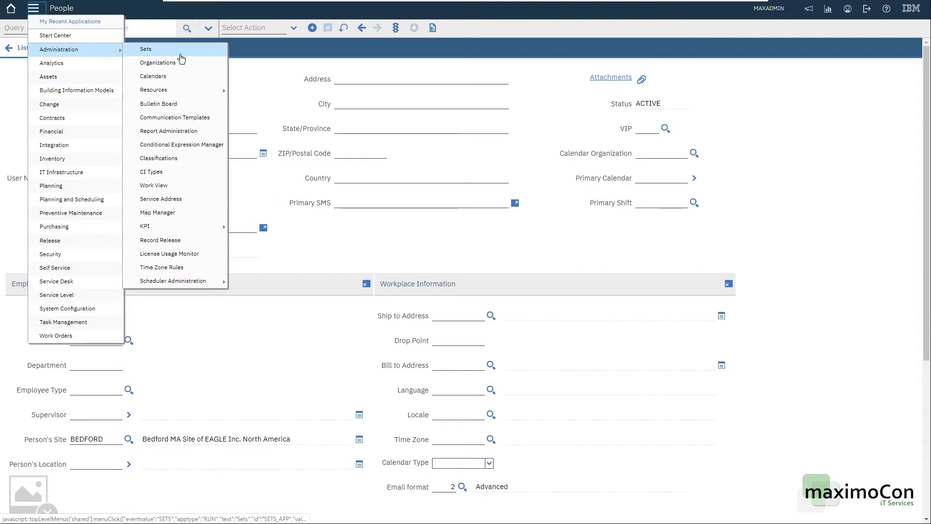
mouse_move(187, 95)
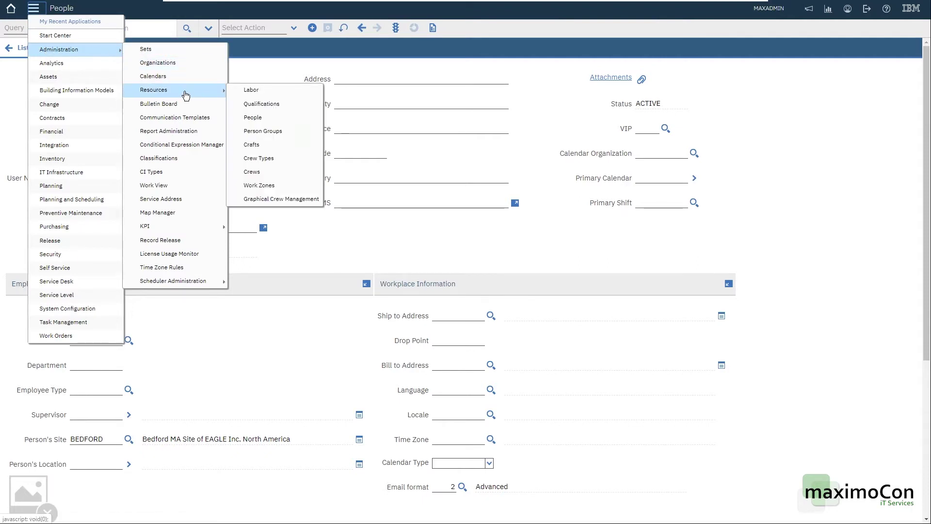
click(277, 132)
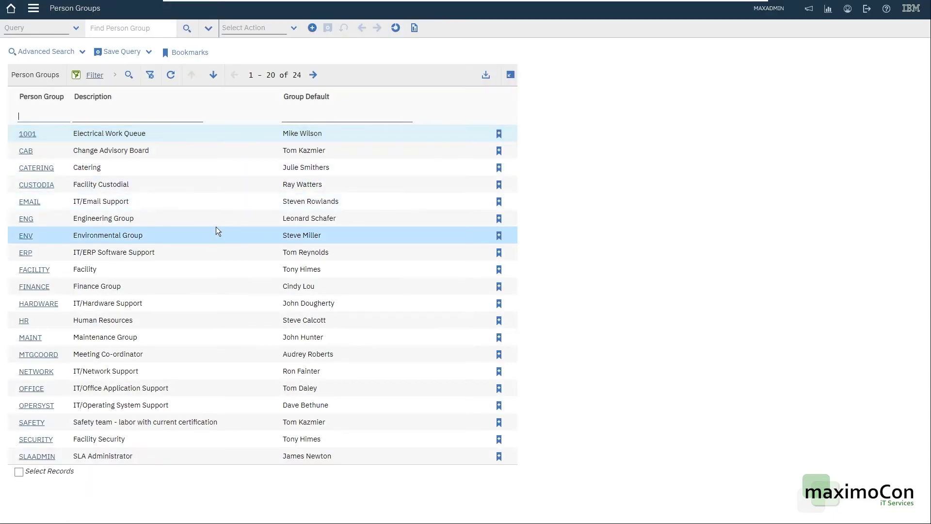
click(28, 339)
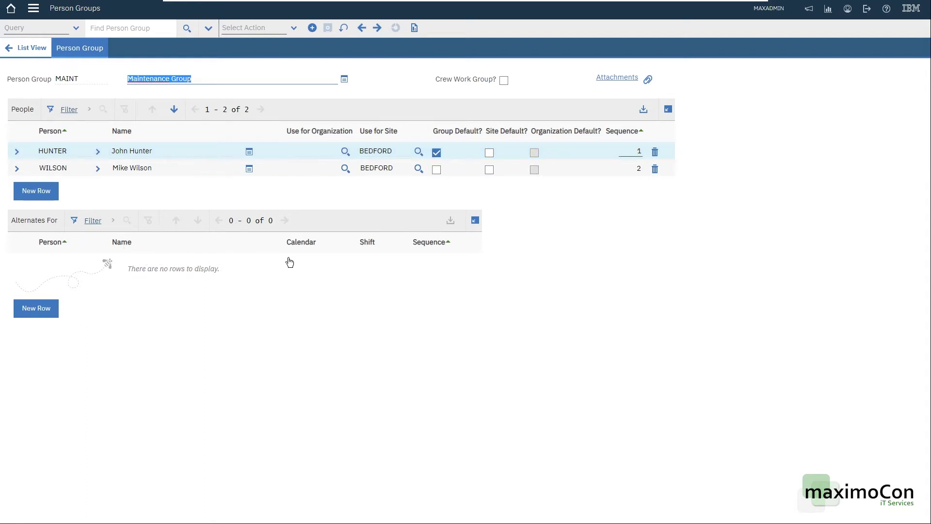
Step: Expand the first MAINT member's details and compare its NIGHT calendar with the second member's DAY
click(16, 151)
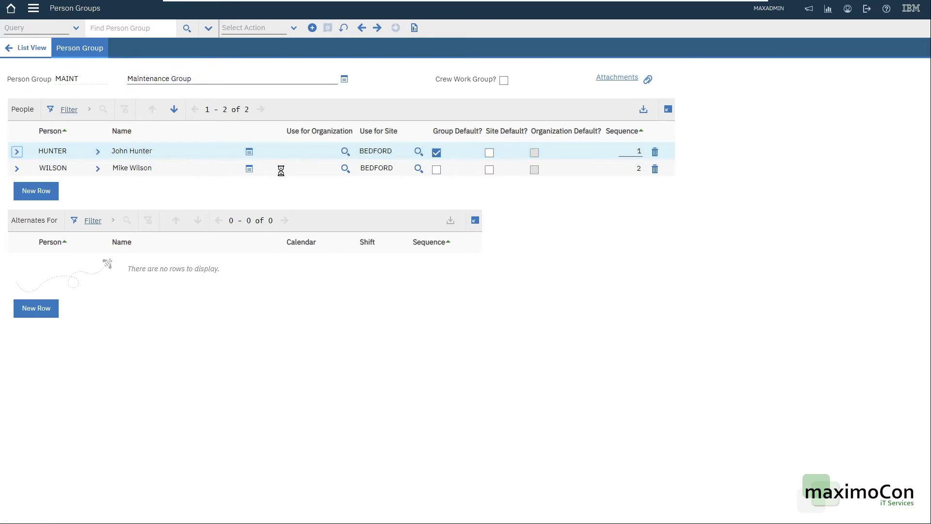
key(Down)
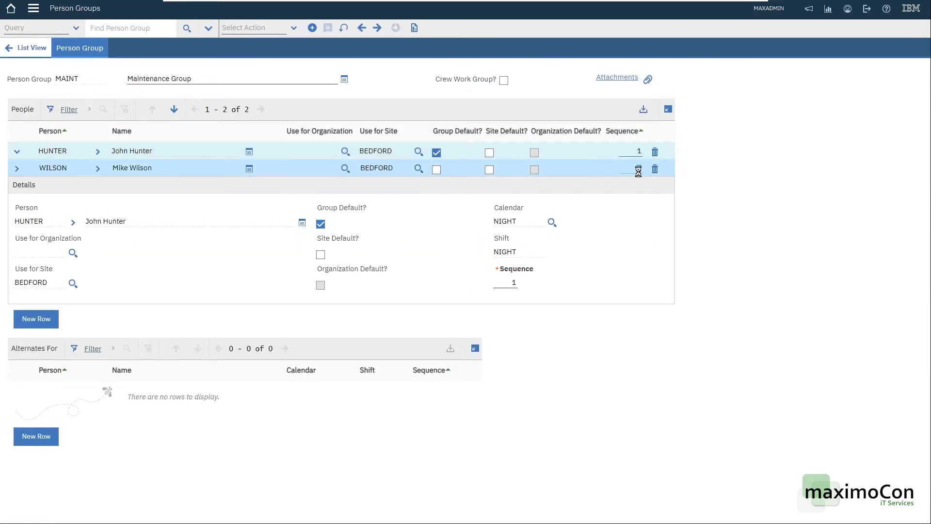
key(Up)
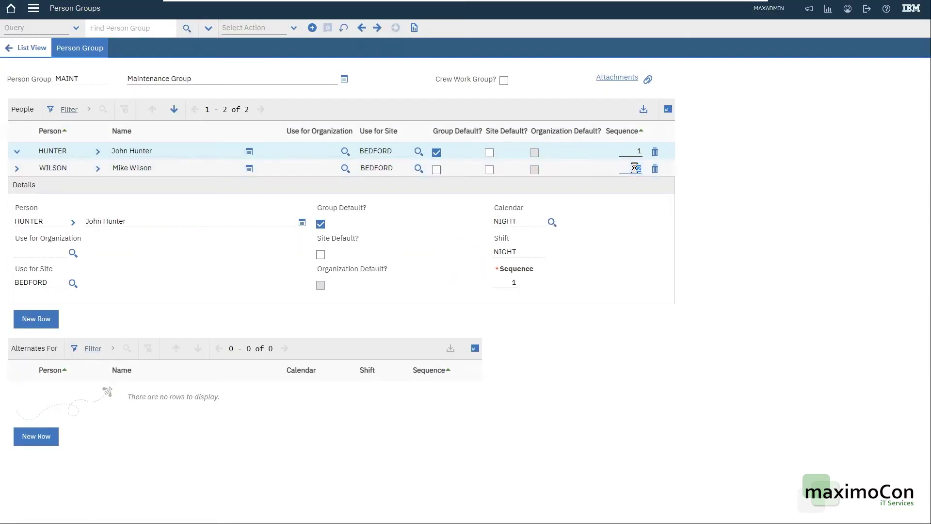
click(638, 169)
key(Up)
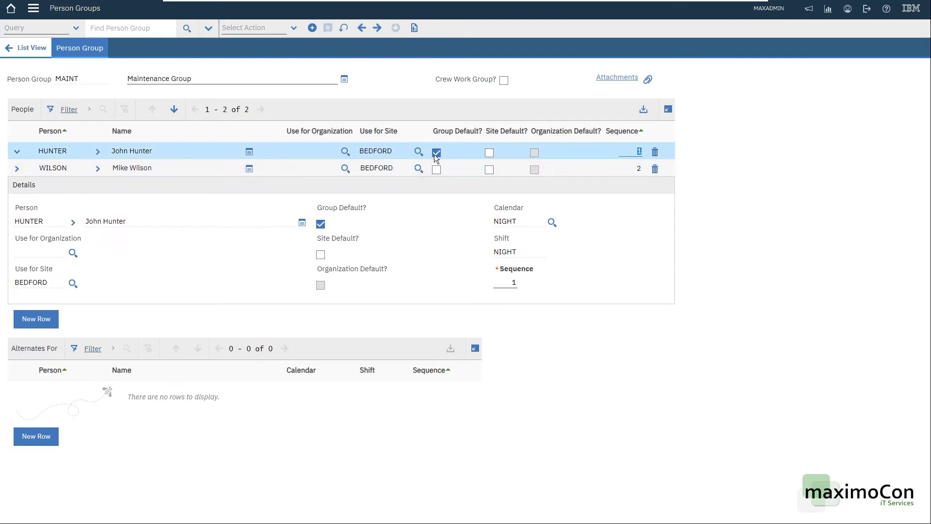
Step: Add the new person's ID as the MAINT group's third member and save the group
click(41, 318)
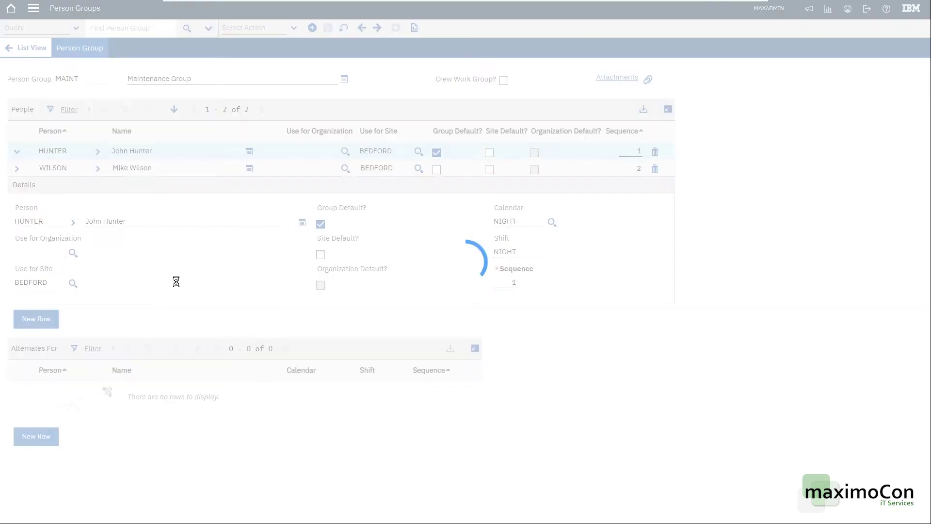
text(LEONARDO)
key(Tab)
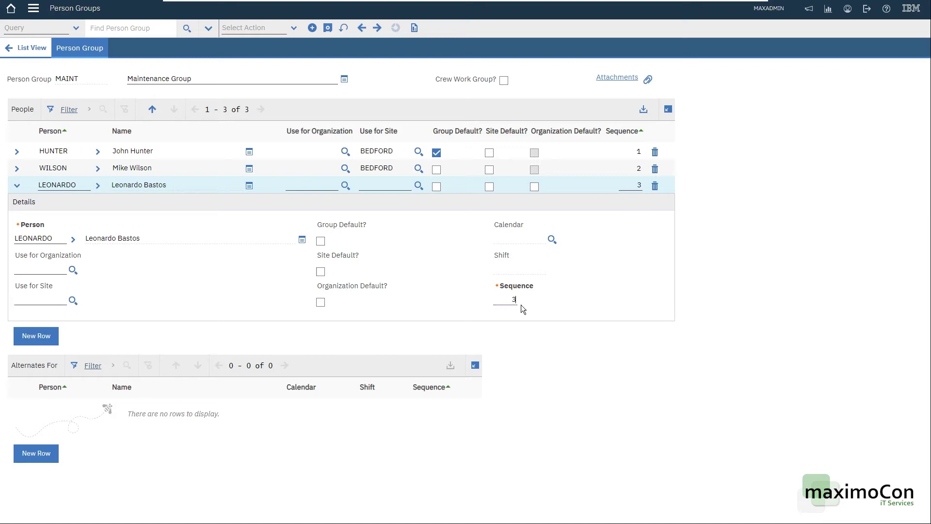
click(328, 28)
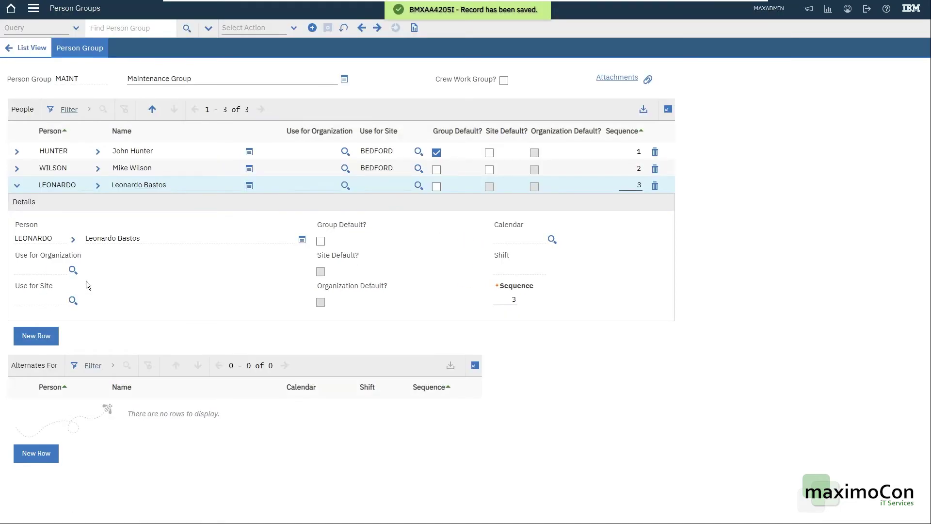
Step: Compare the new member's person ID with its name, then mark that row for deletion
double_click(31, 237)
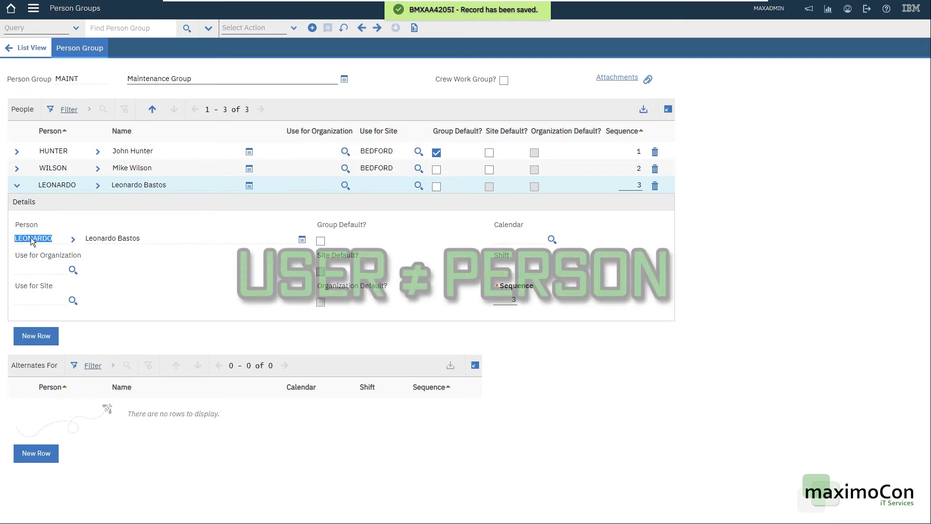
triple_click(141, 240)
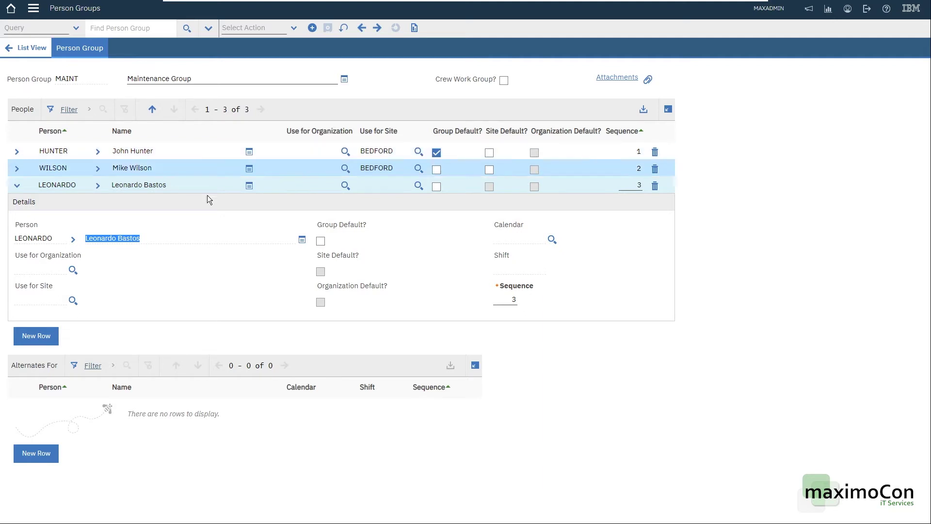
double_click(49, 240)
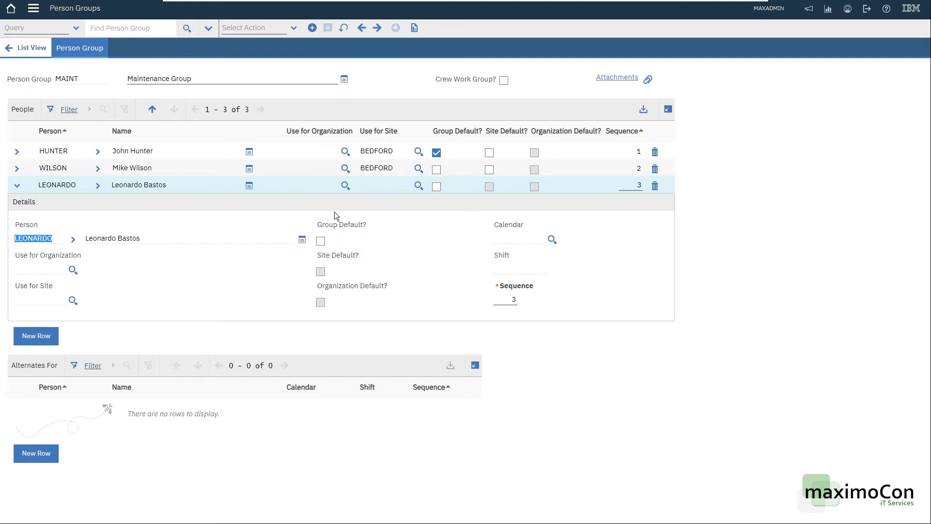
click(35, 269)
click(655, 186)
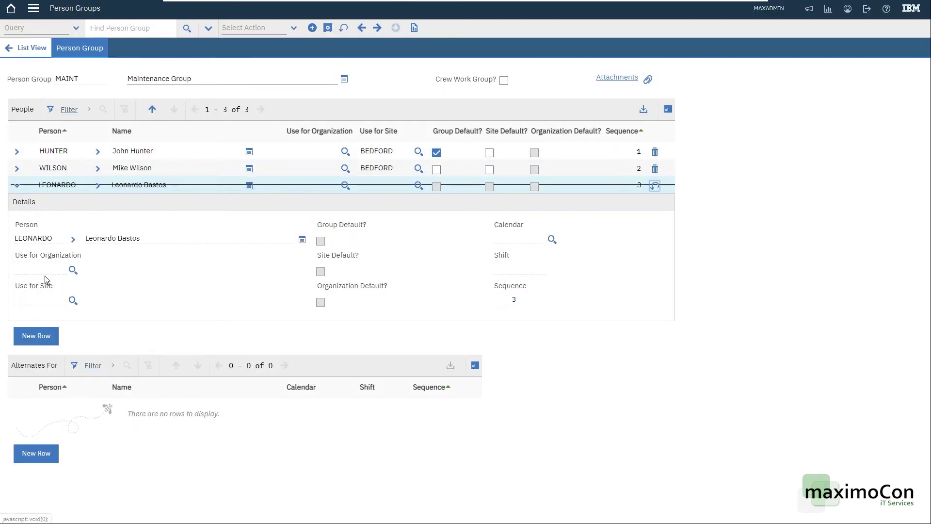
Step: Save the group after the deletion and re-add the same person as a new member row
click(328, 28)
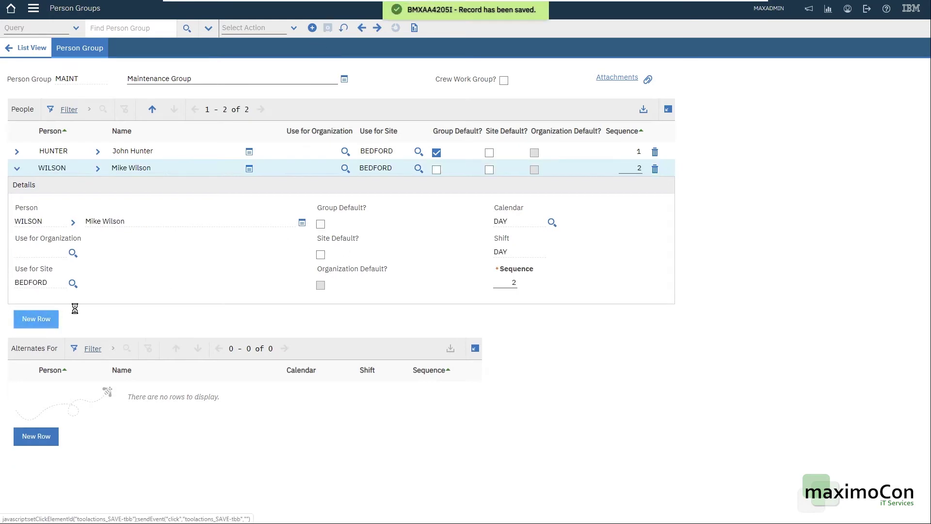
click(36, 335)
text(LEONARDO)
key(Tab)
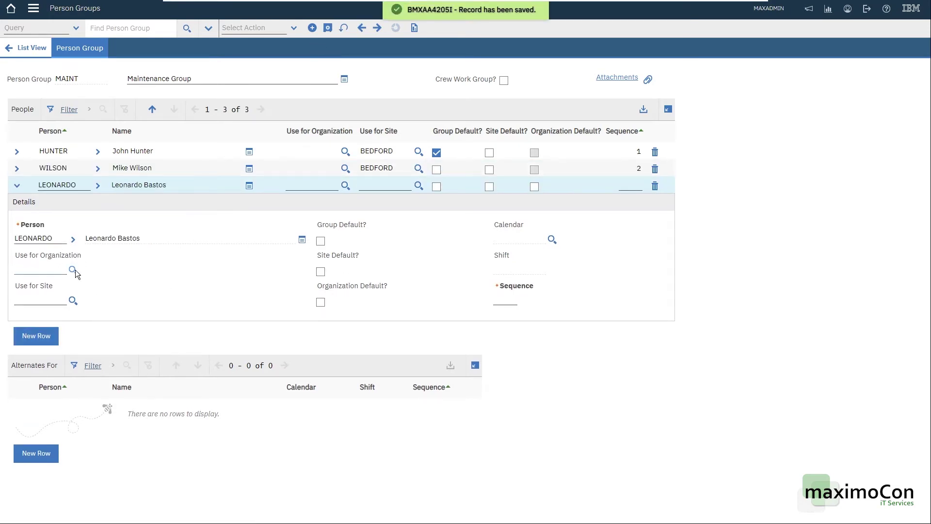
Step: Give the new member organization EAGLENA and sequence 3, then save the group
click(73, 269)
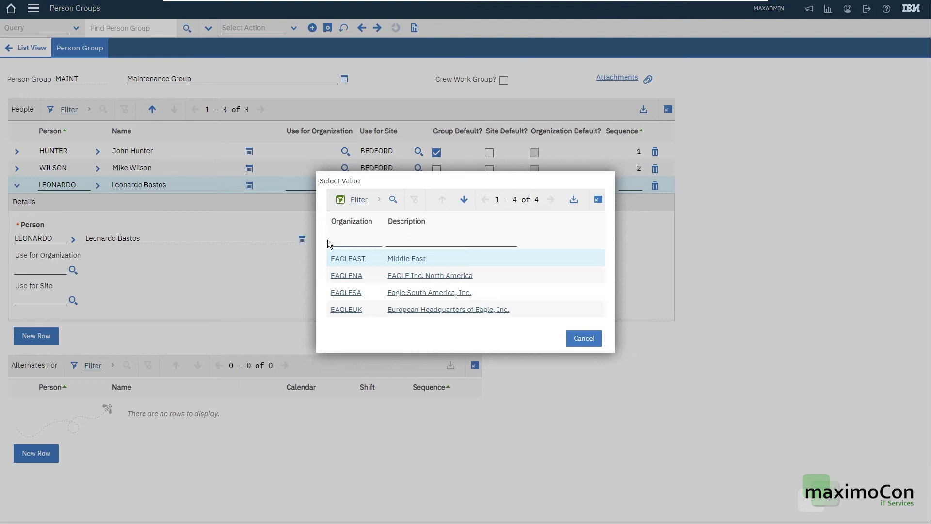
click(350, 275)
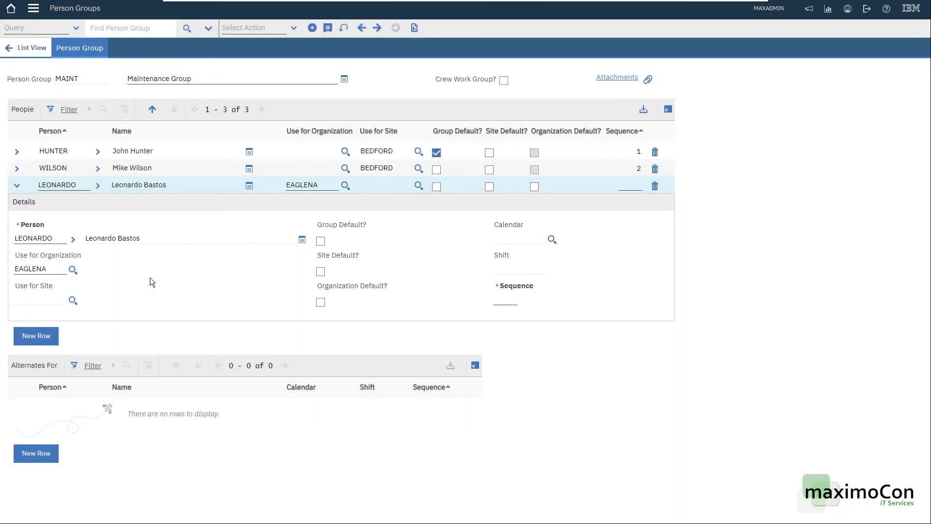
text(3)
click(328, 28)
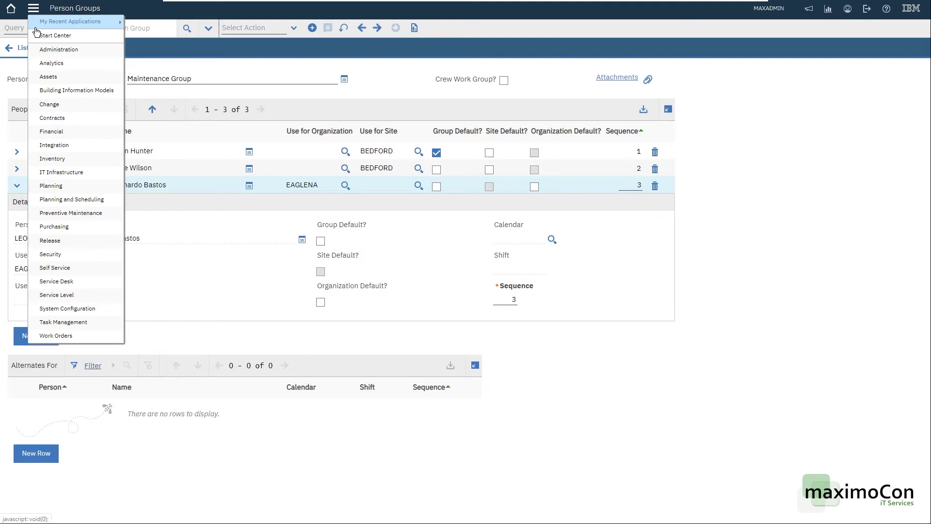
Step: Go to Work Order Tracking and open work order 1000 from the list
mouse_move(66, 339)
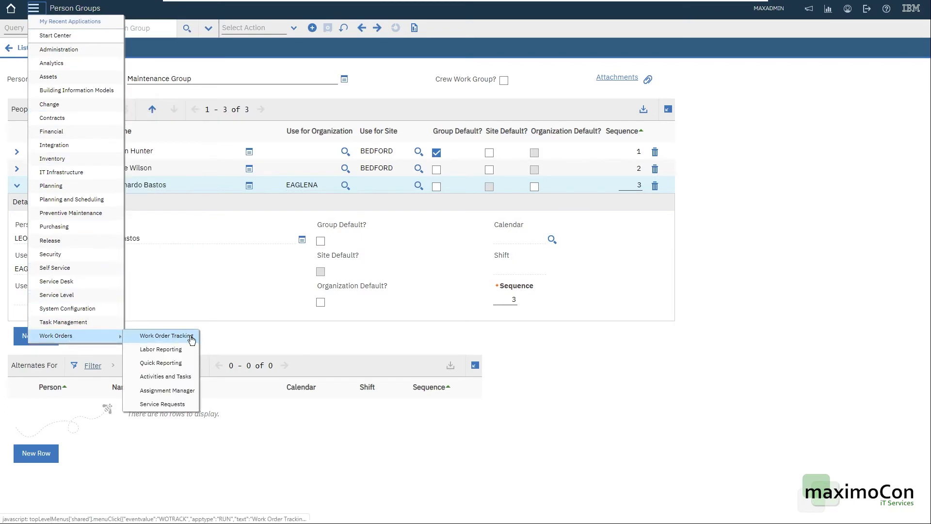
click(166, 335)
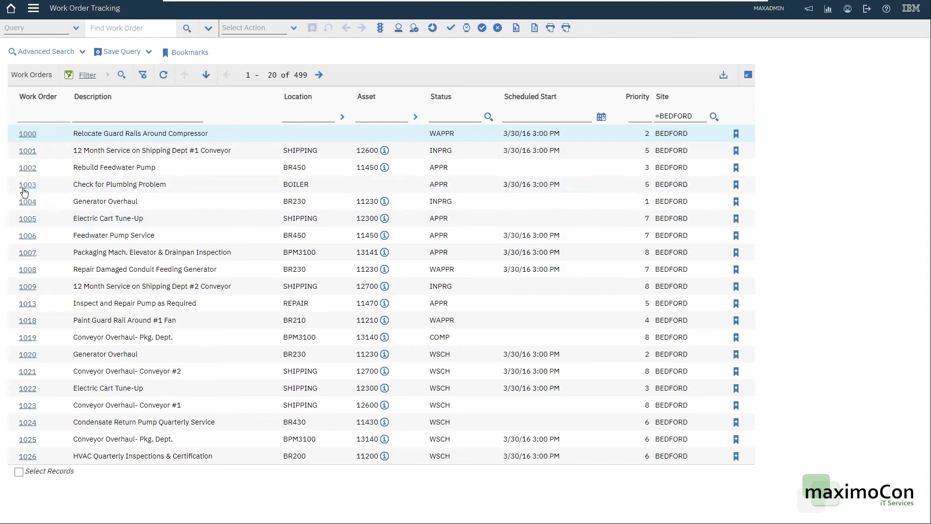
click(29, 134)
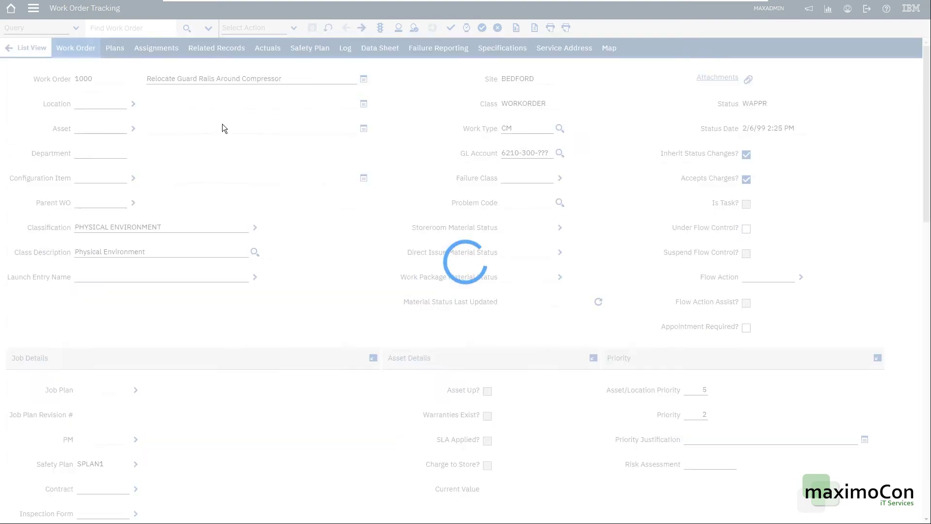
Step: Scroll to the Responsibility section and view the Work Group field help
scroll(383, 176, down, 4)
scroll(383, 171, down, 10)
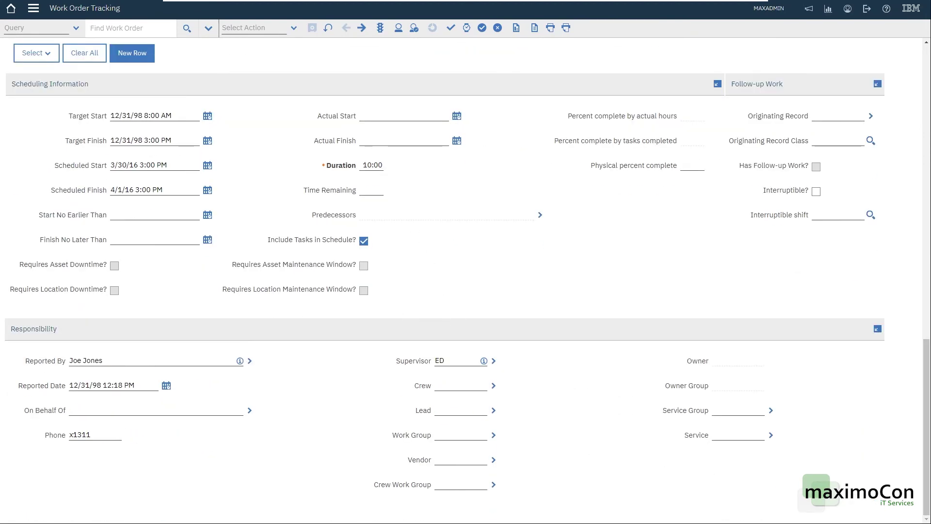
click(461, 435)
key(alt+F1)
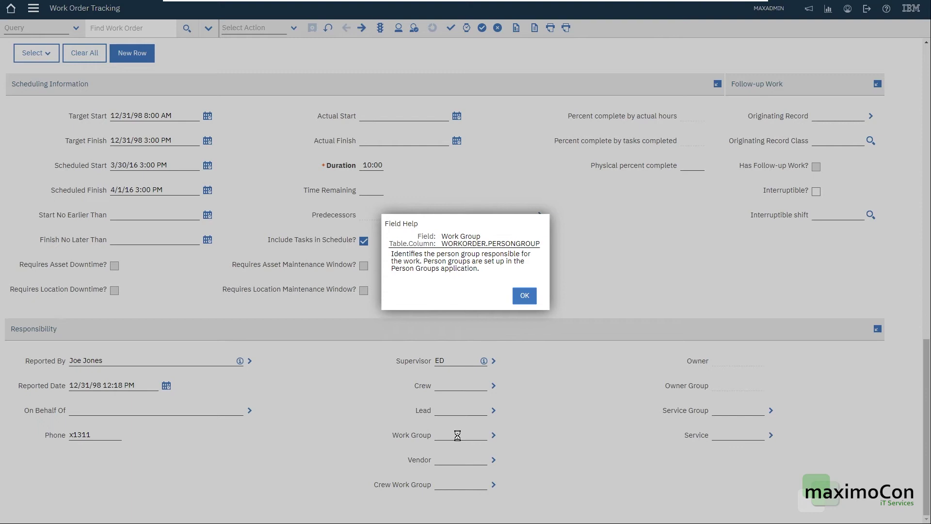
click(523, 295)
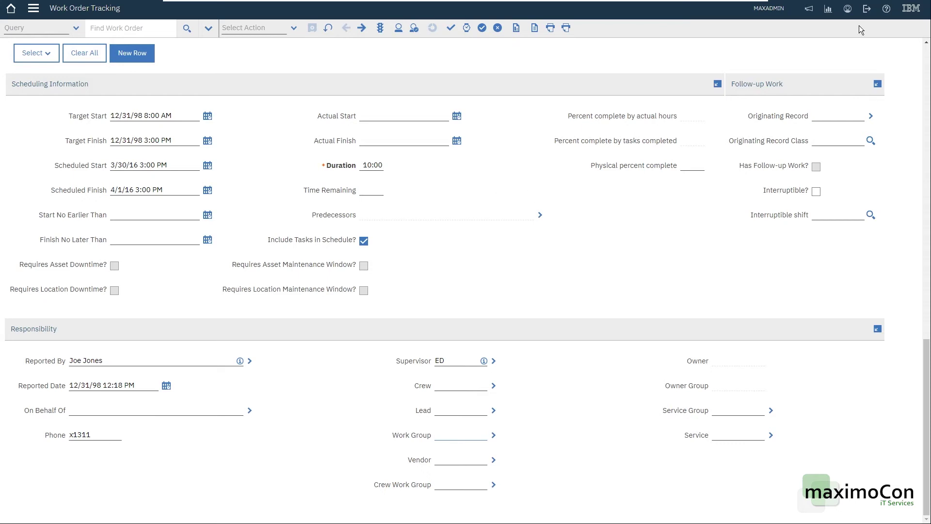
Step: Open the Help options menu and dismiss it without choosing anything
click(888, 8)
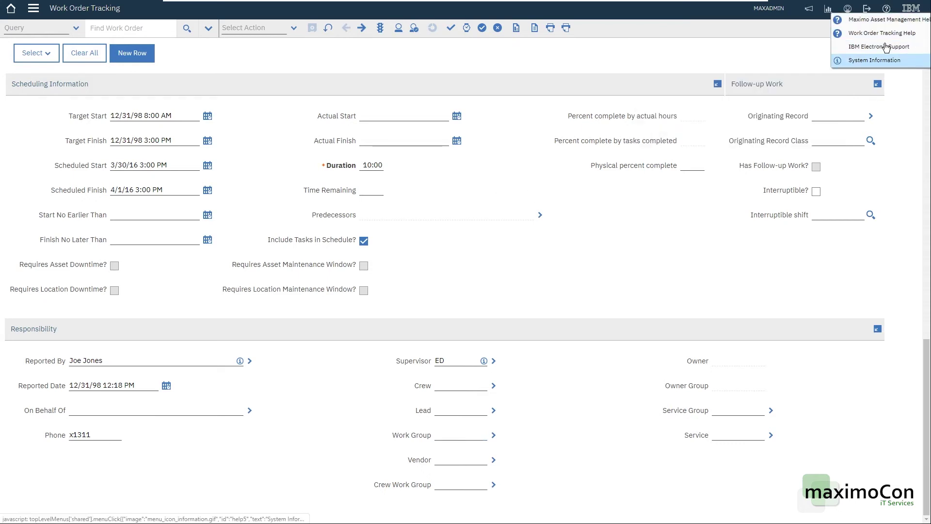
click(451, 62)
scroll(609, 272, up, 9)
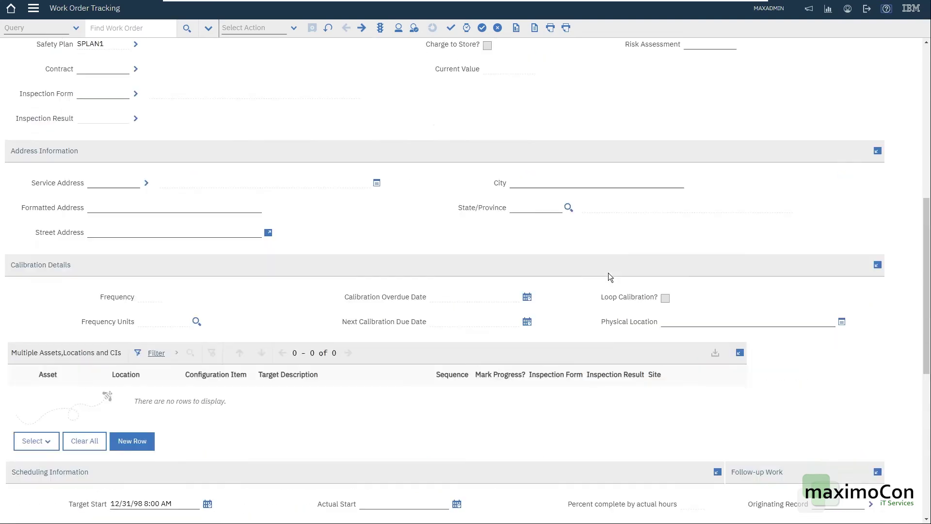
scroll(609, 263, down, 10)
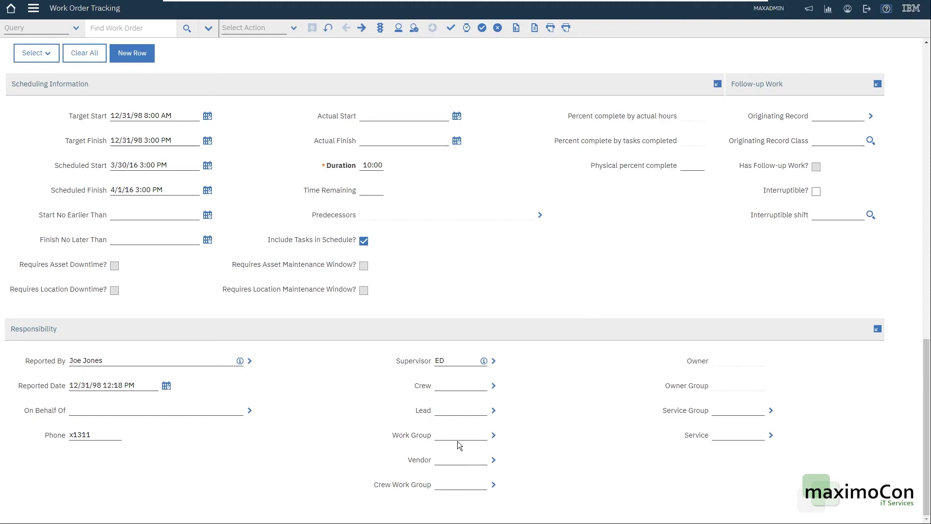
Step: Set Work Group to Maintenance Group first, then view the Lead field help
click(493, 435)
click(511, 448)
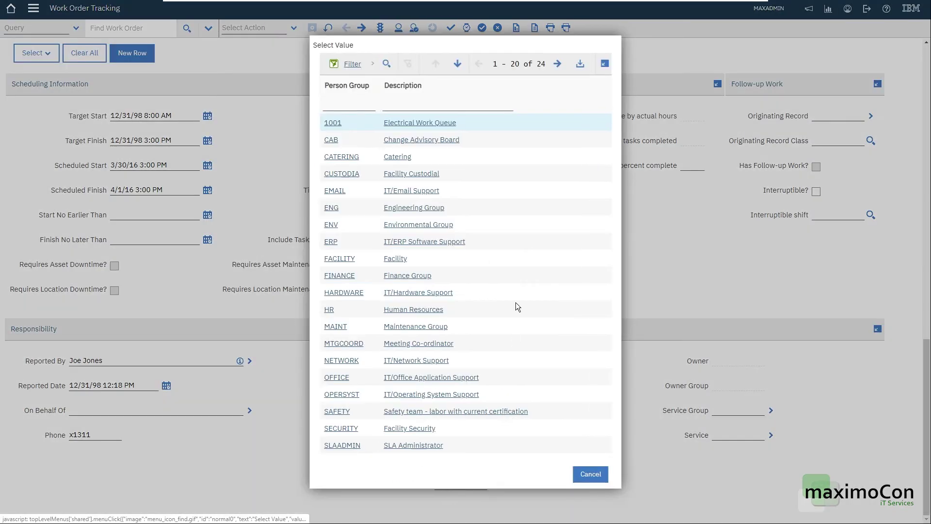
click(430, 326)
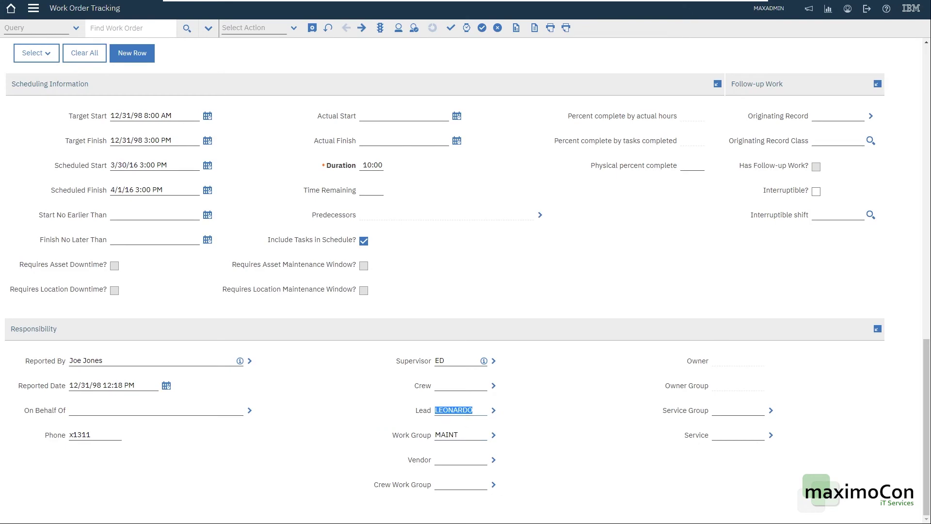
key(alt+F1)
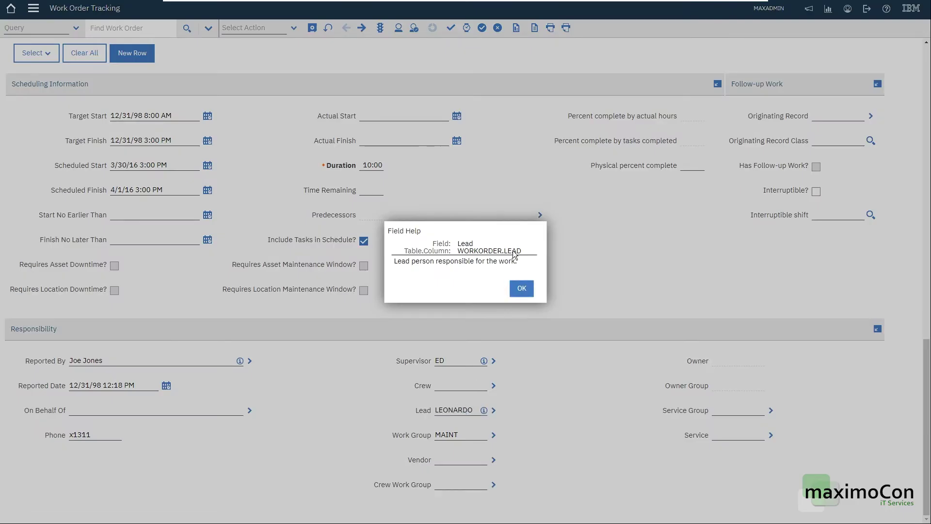
click(515, 289)
Step: Change the Work Group to FACILITY from the person groups and save work order 1000
key(Tab)
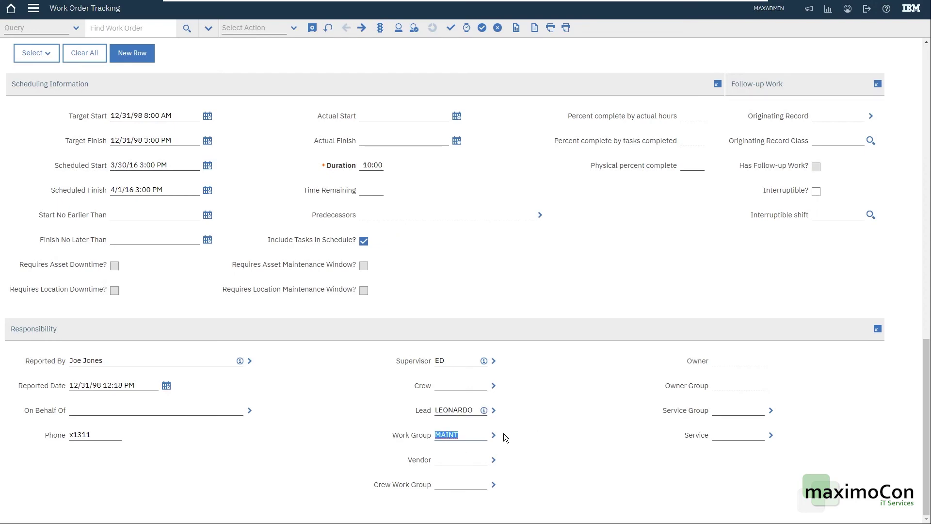
click(494, 434)
click(514, 447)
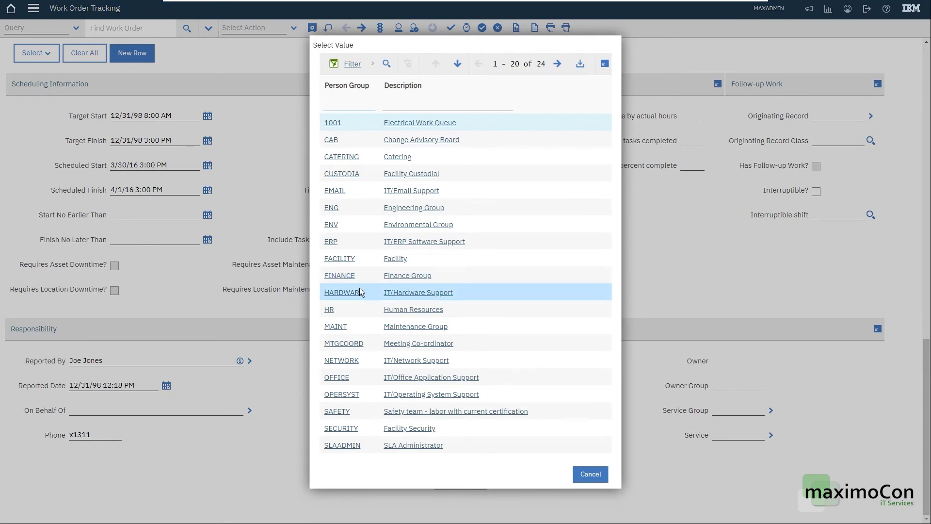
click(339, 258)
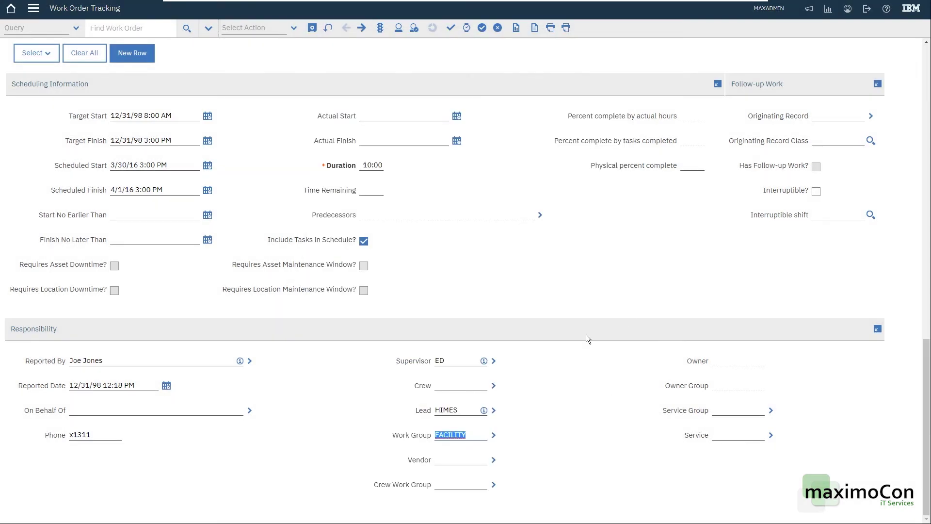
scroll(312, 108, up, 1)
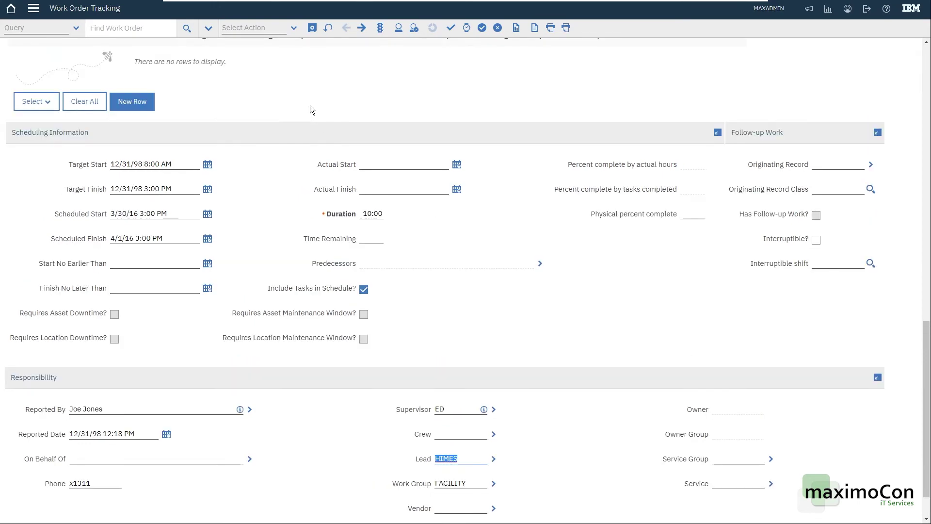
click(312, 28)
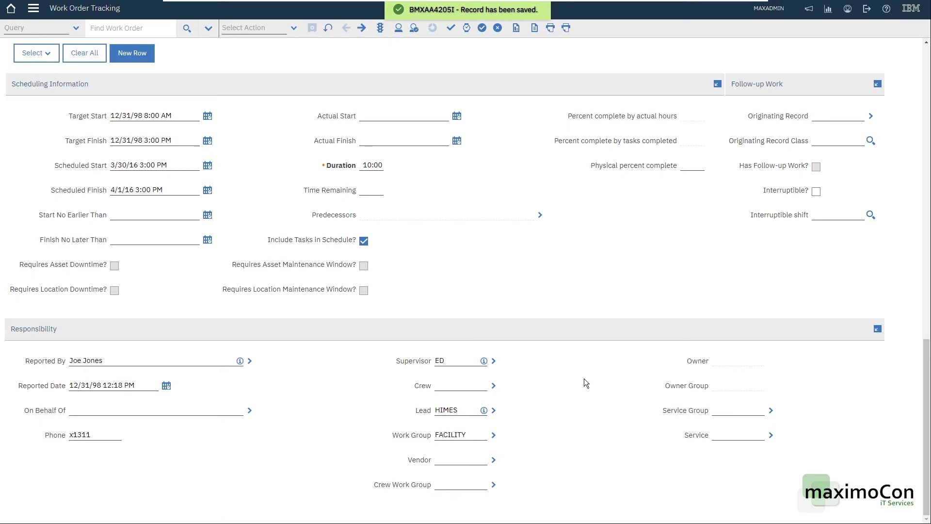
Step: Scroll through the saved record and bring up the Lead field's detail menu
scroll(584, 379, up, 12)
scroll(581, 381, up, 1)
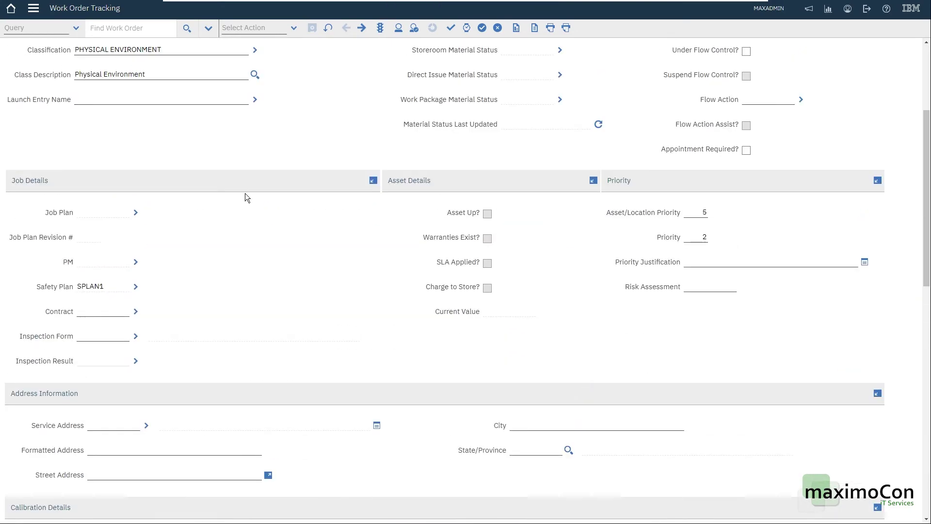
scroll(290, 228, up, 3)
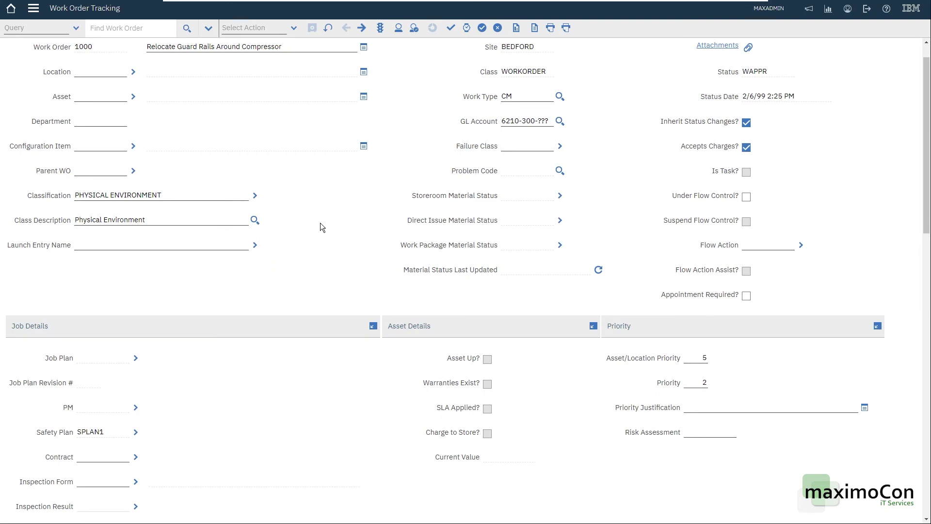
scroll(320, 224, down, 8)
scroll(323, 230, down, 3)
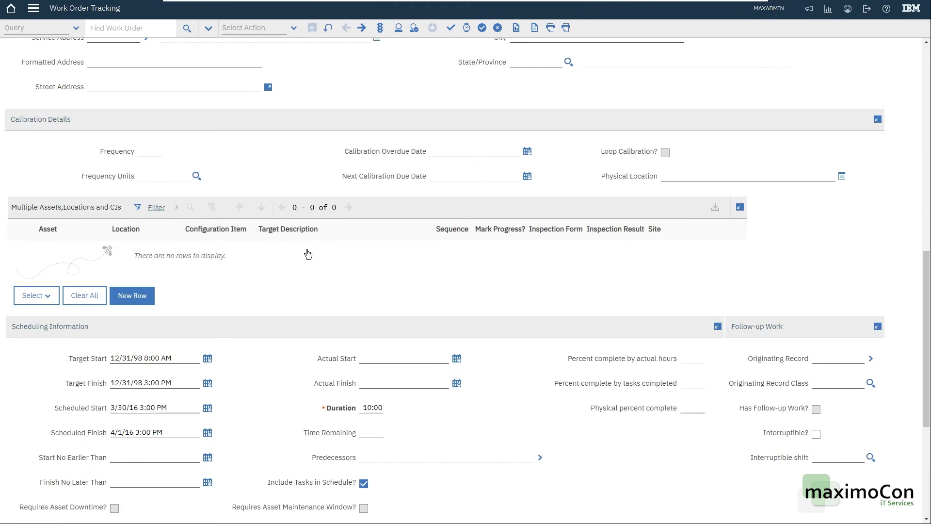
scroll(244, 238, up, 3)
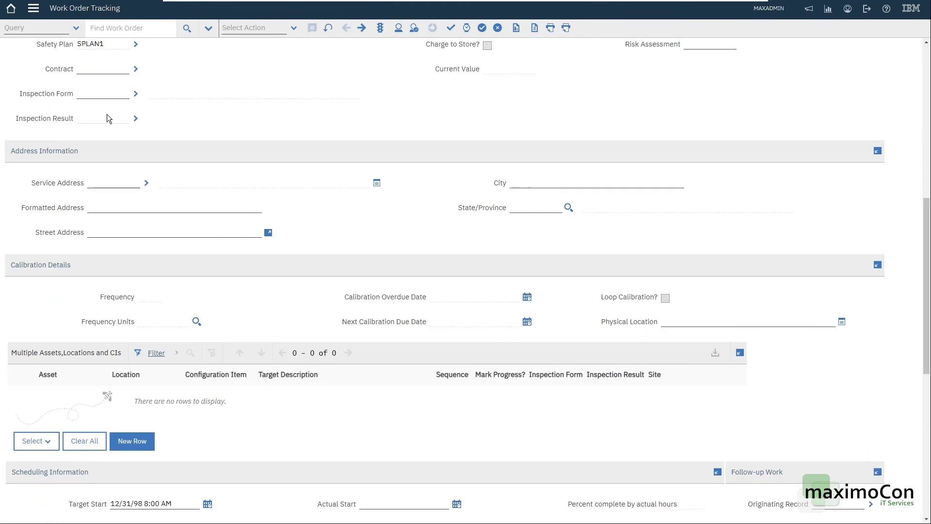
click(33, 8)
scroll(577, 242, down, 7)
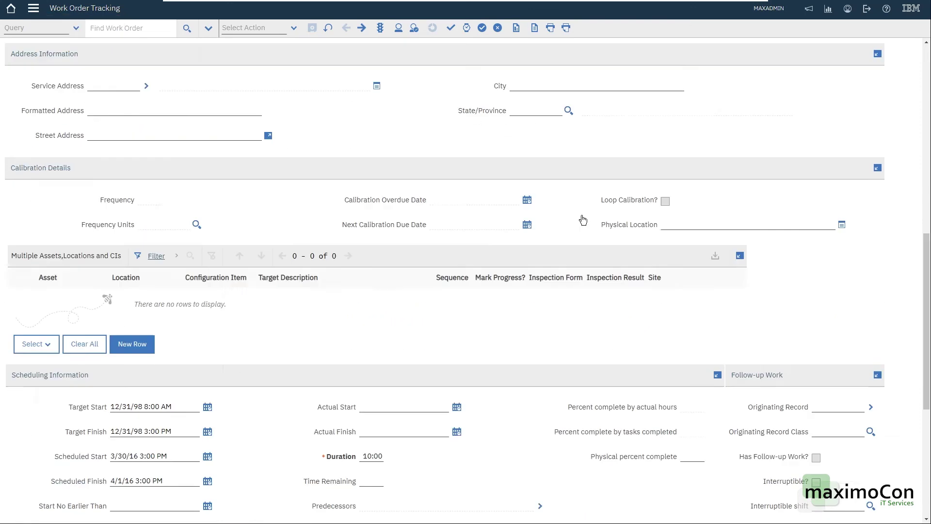
scroll(569, 352, down, 1)
click(493, 410)
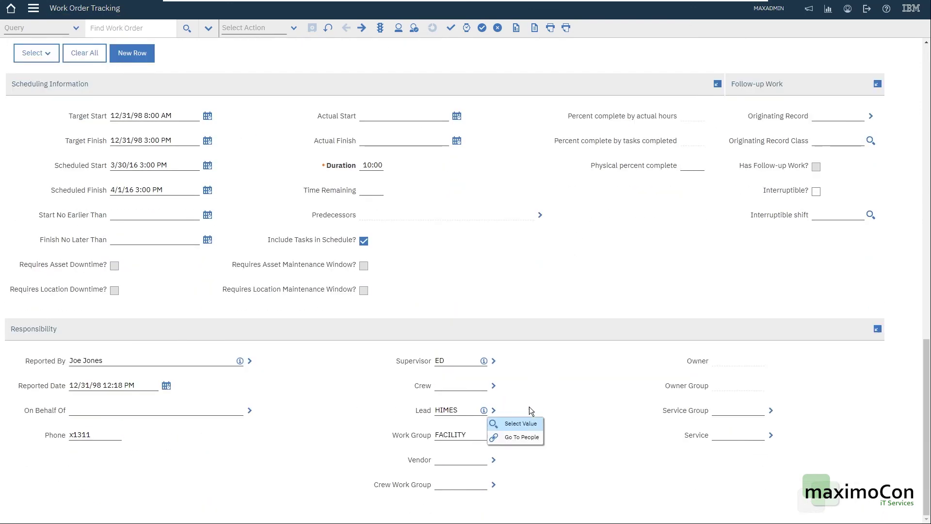
click(533, 439)
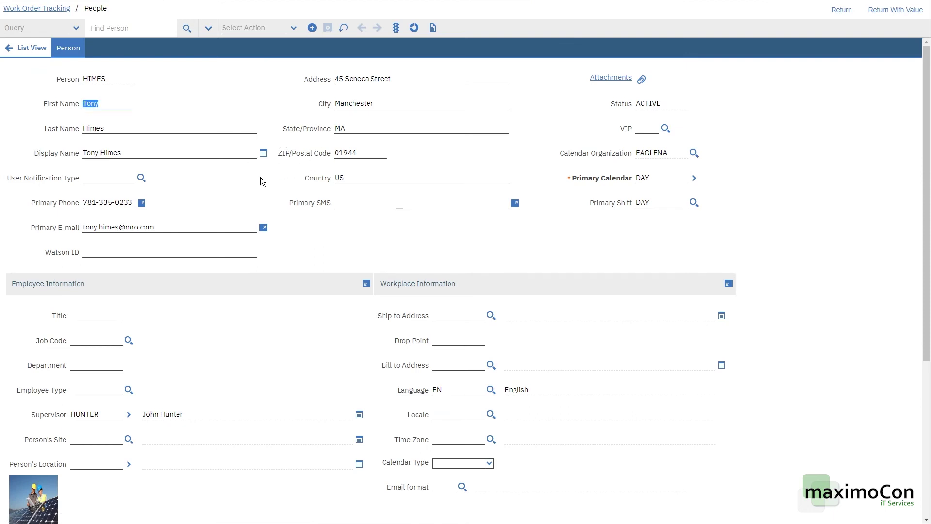
key(Tab)
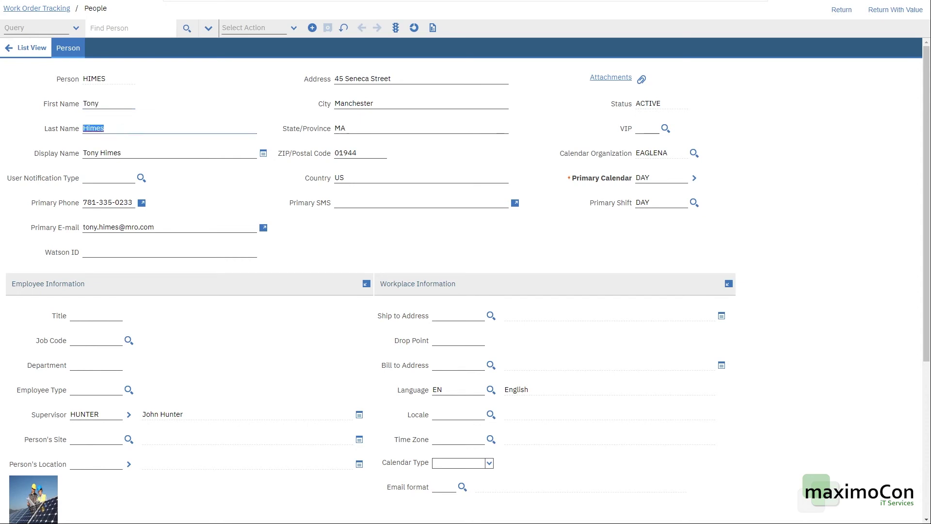
double_click(87, 80)
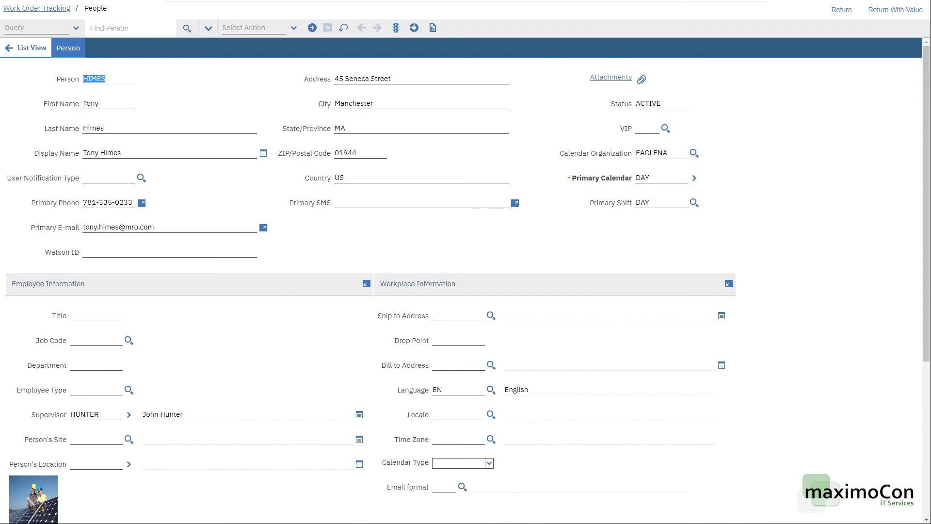
click(373, 188)
click(102, 152)
click(93, 128)
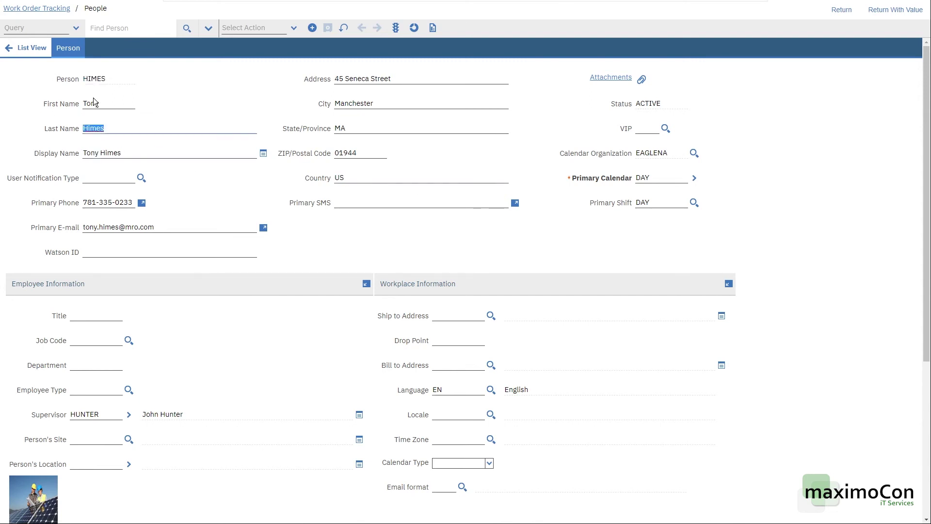
click(352, 103)
click(362, 79)
click(121, 128)
click(142, 153)
click(108, 177)
click(108, 203)
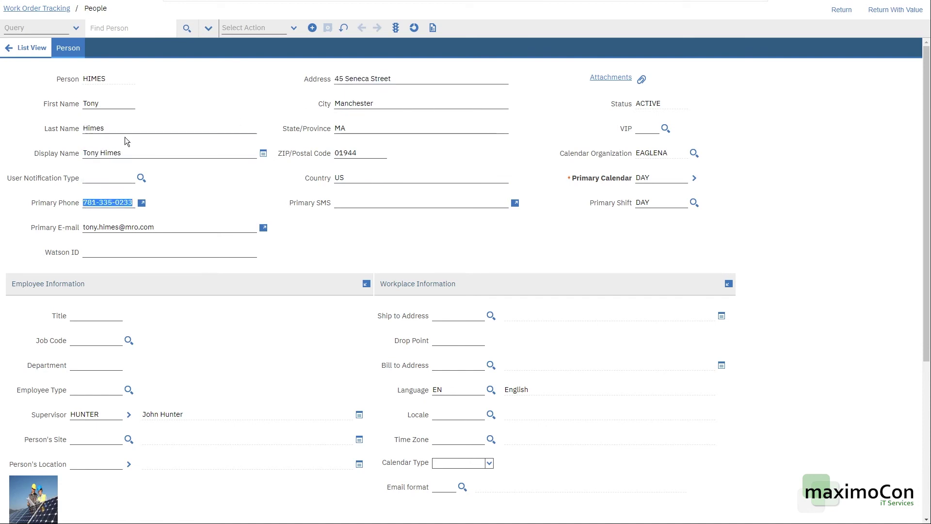
click(93, 79)
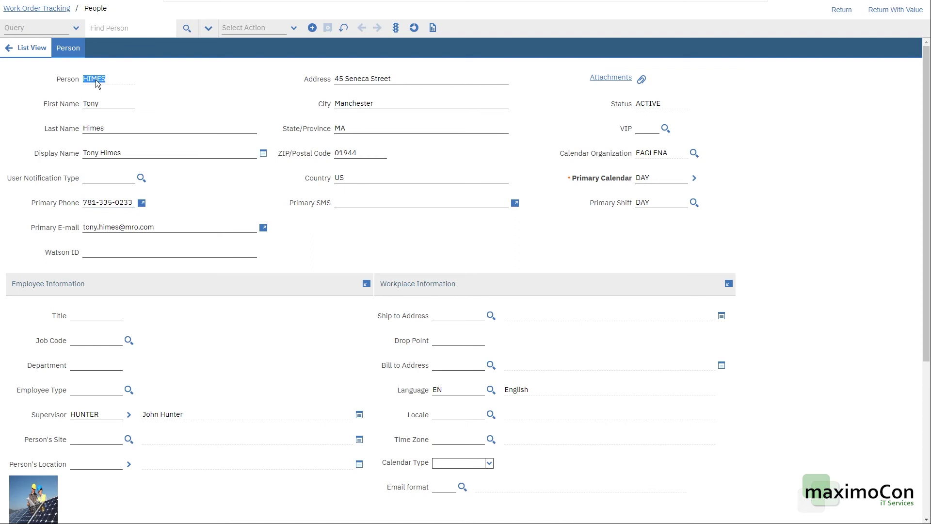
key(Tab)
key(Tab)
key(Tab)
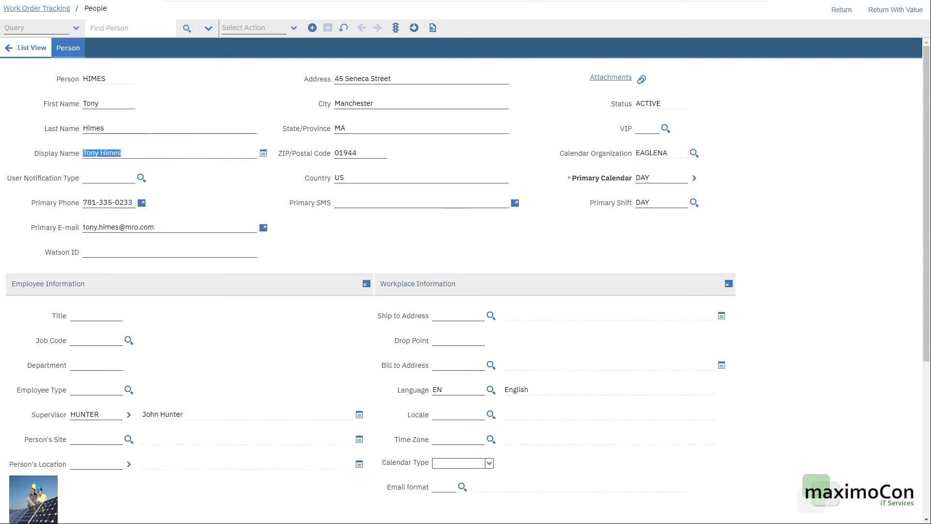
key(Tab)
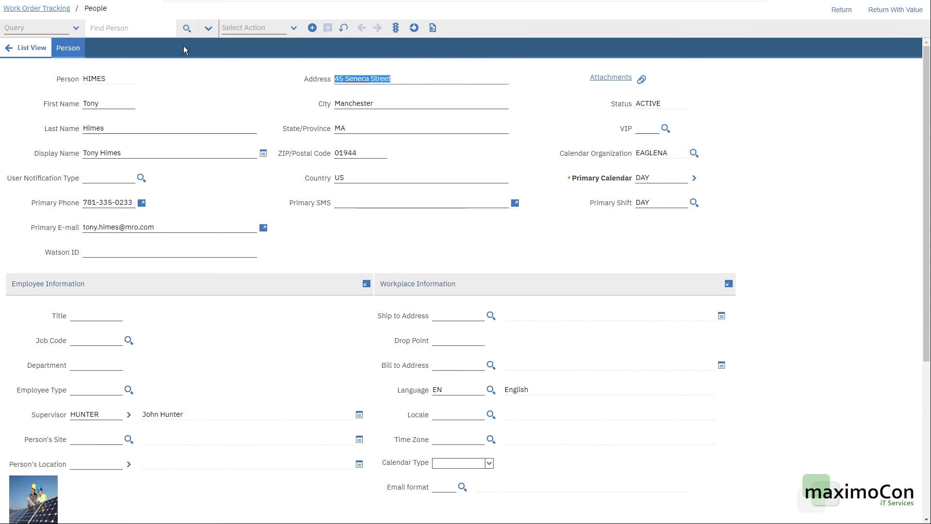
click(896, 10)
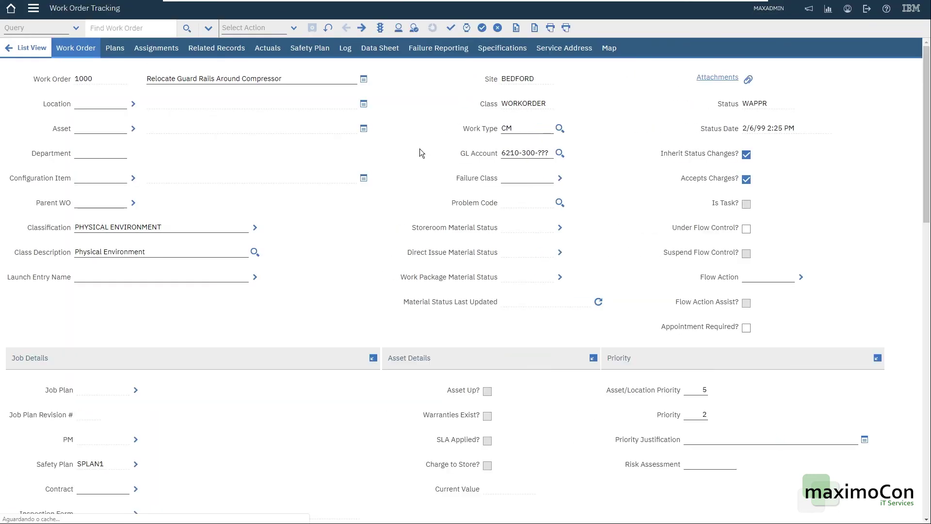
scroll(433, 269, down, 2)
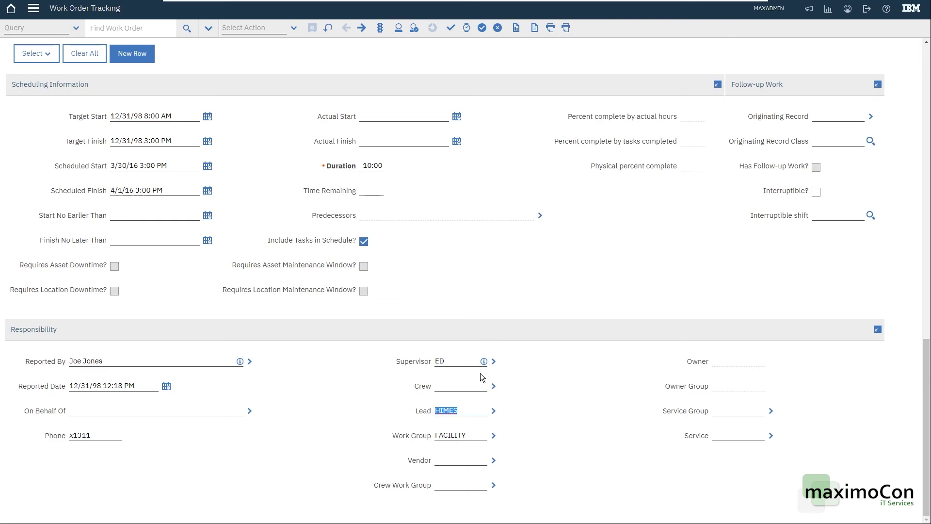
click(481, 433)
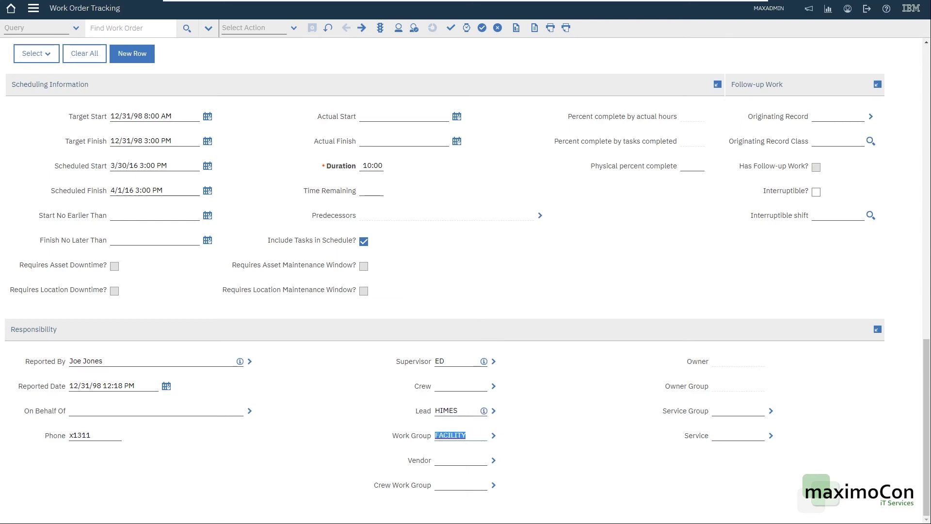
scroll(537, 403, up, 15)
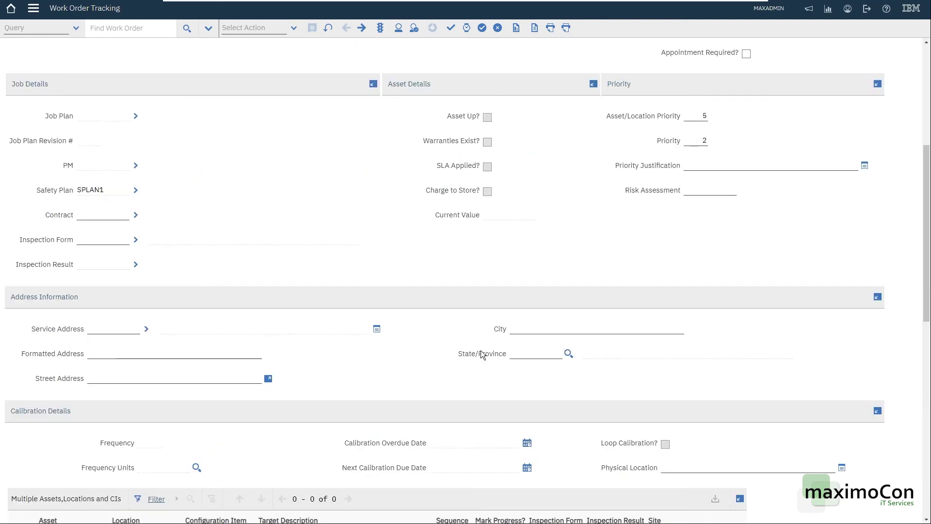
scroll(461, 309, up, 1)
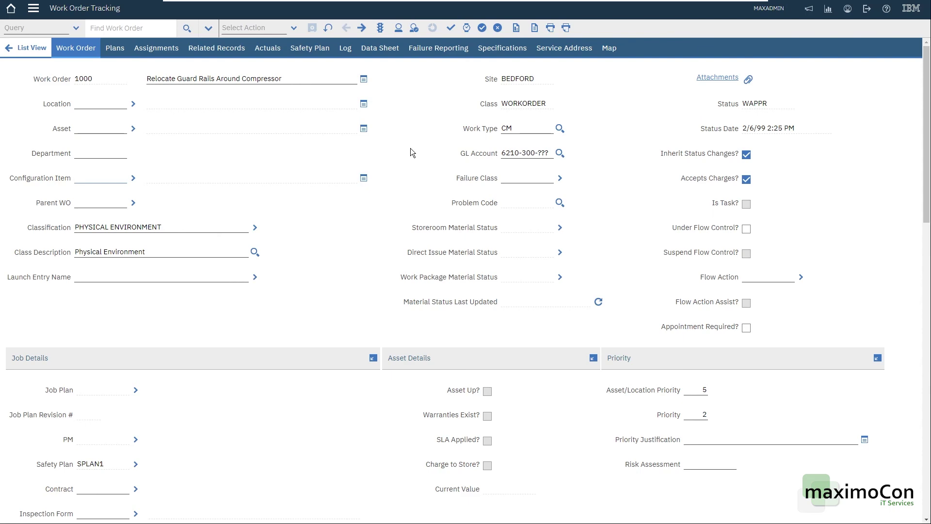
scroll(424, 234, down, 12)
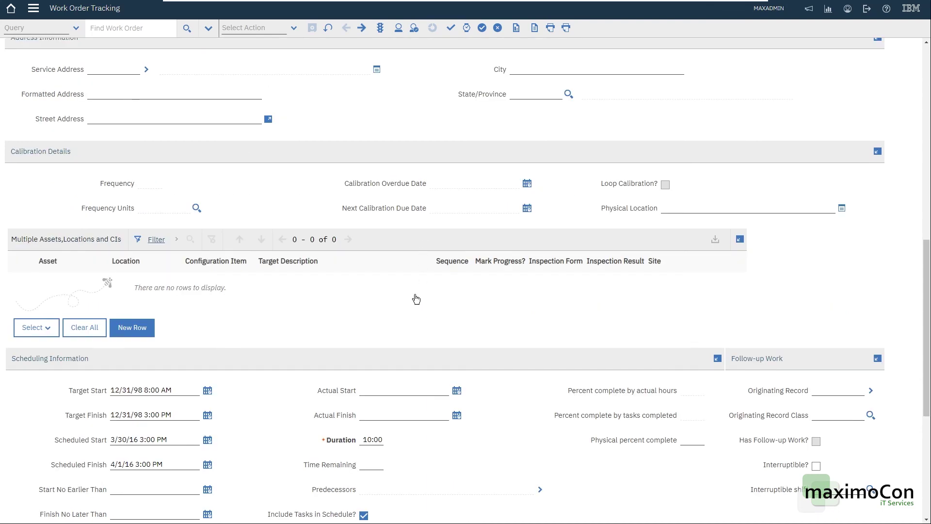
scroll(507, 360, up, 13)
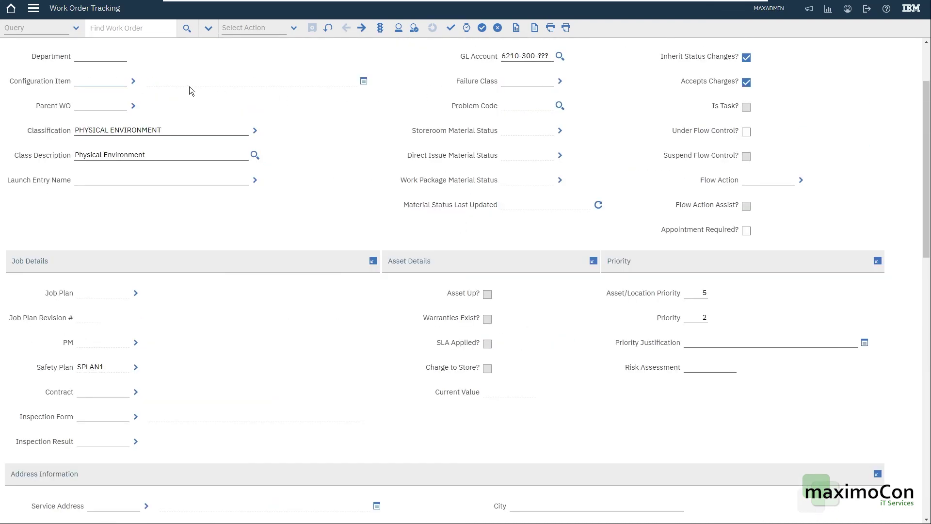
scroll(341, 121, up, 3)
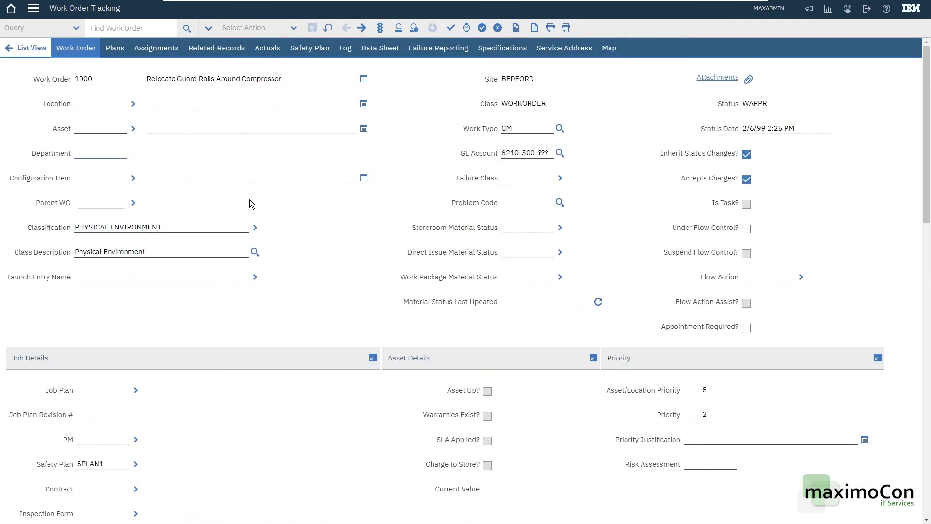